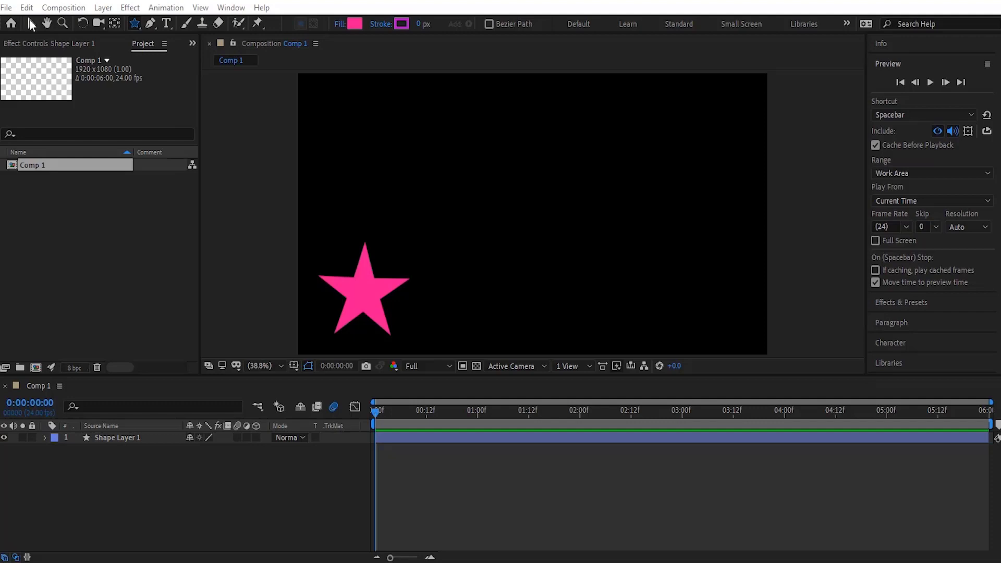
- Draw a circle about 240 px wide with the Ellipse tool in the composition's upper right area
key("v")
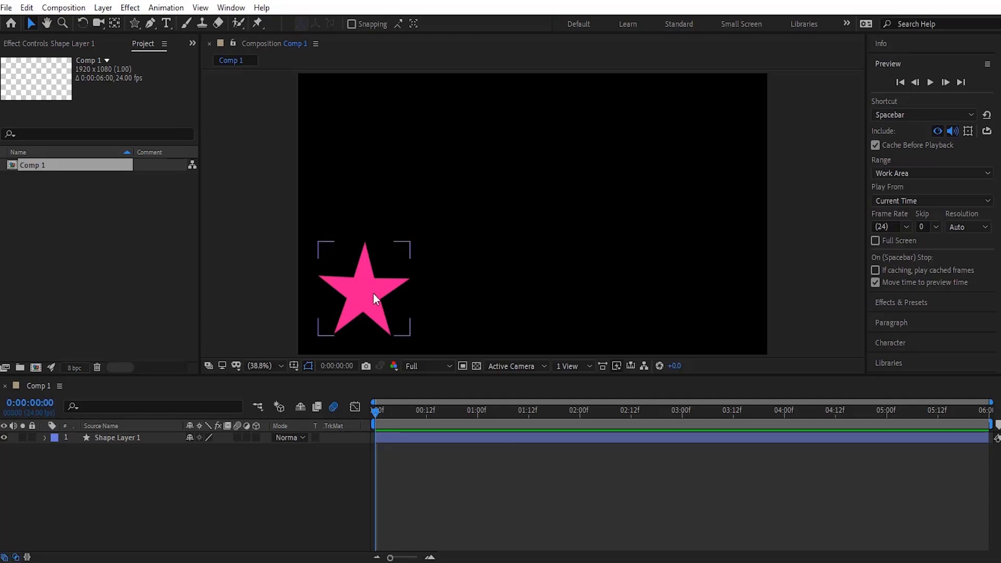
mouse_move(133, 22)
left_mouse_down()
mouse_move(166, 48)
mouse_move(195, 55)
left_mouse_up()
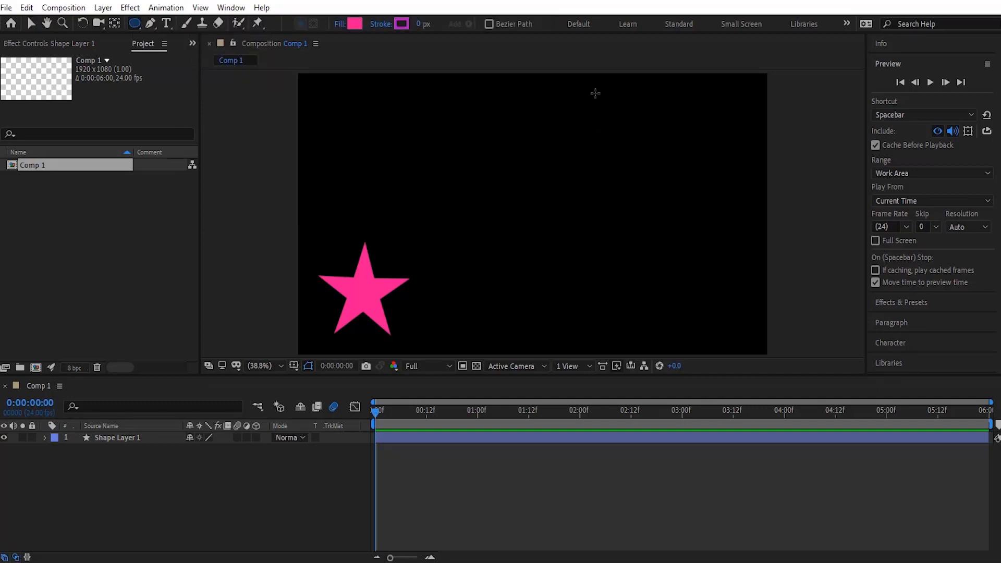
left_click_drag(595, 94, 685, 190)
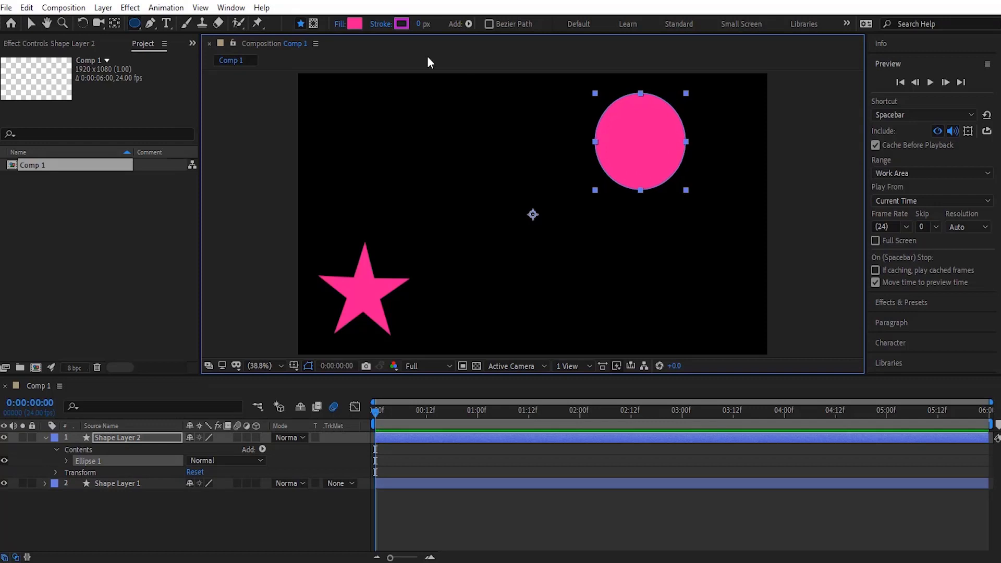
- Change the circle's fill colour to orange EE5215
left_click(352, 24)
left_click_drag(246, 288, 248, 332)
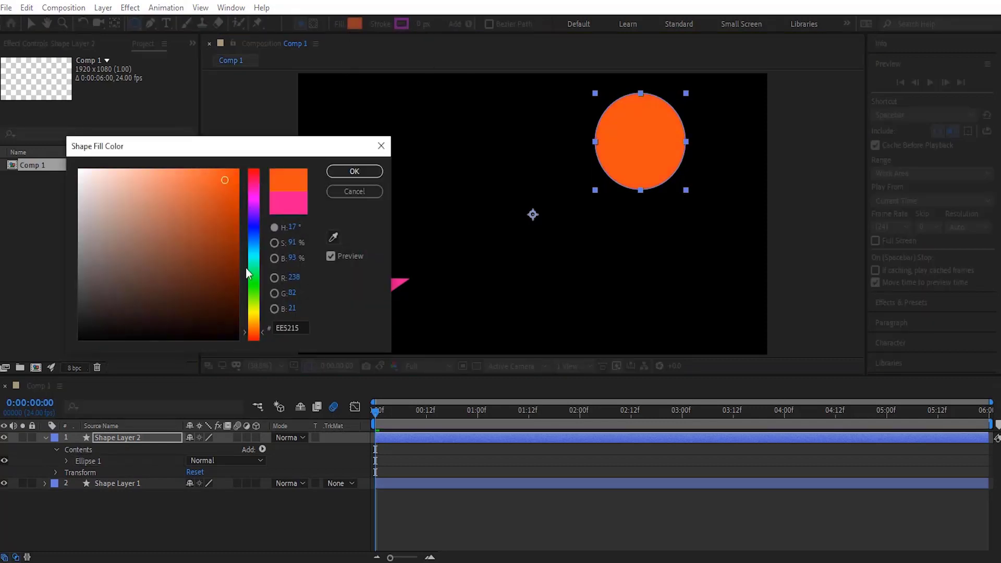
left_click(353, 171)
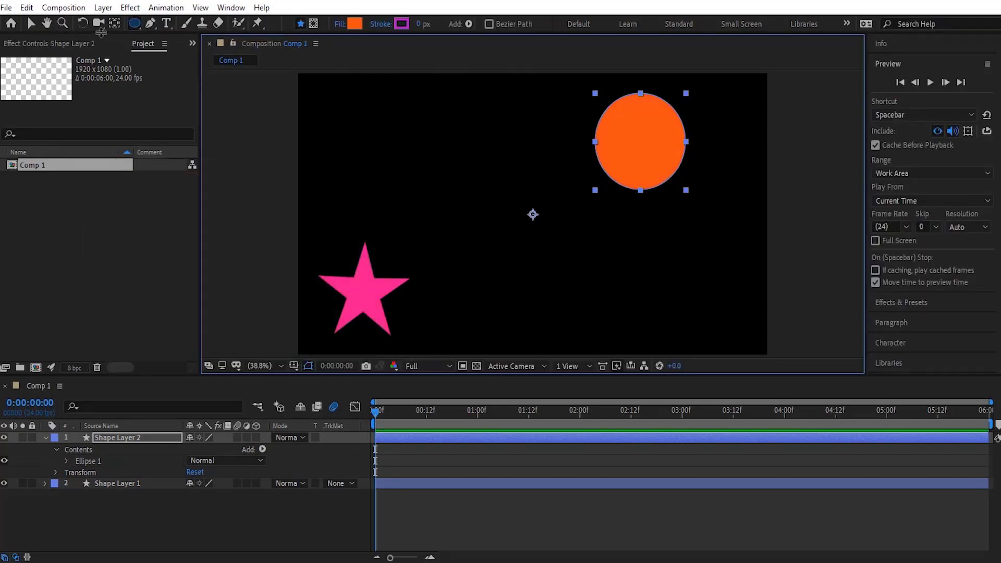
- Move the circle layer's anchor point to the centre of the circle with the Pan Behind tool
left_click(108, 437)
left_click(114, 24)
mouse_move(532, 214)
left_mouse_down()
mouse_move(583, 175)
mouse_move(648, 145)
mouse_move(641, 140)
left_mouse_up()
left_click(30, 23)
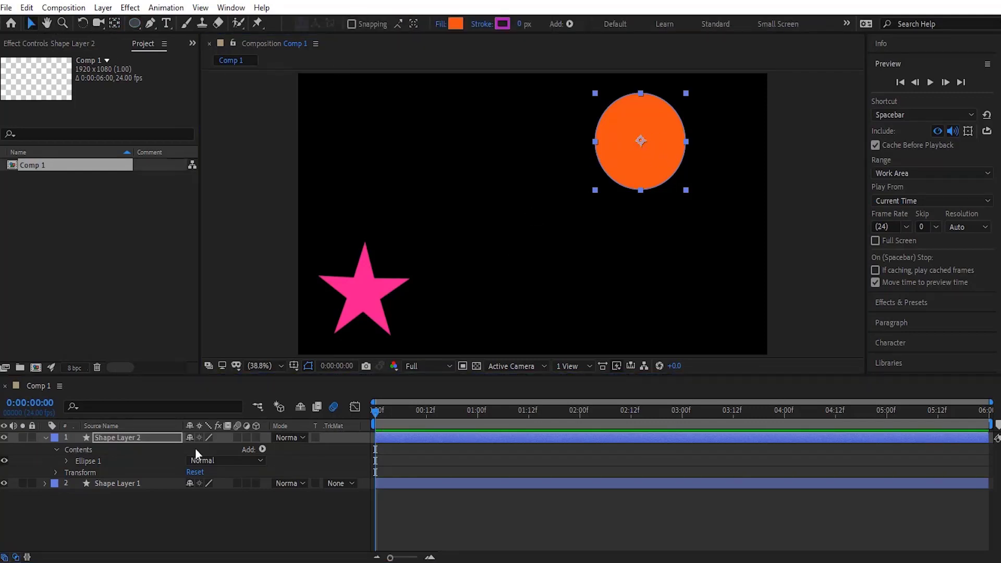
- Add a Position keyframe for the circle at 0:00 and raise the circle to the frame's top edge
left_click(189, 506)
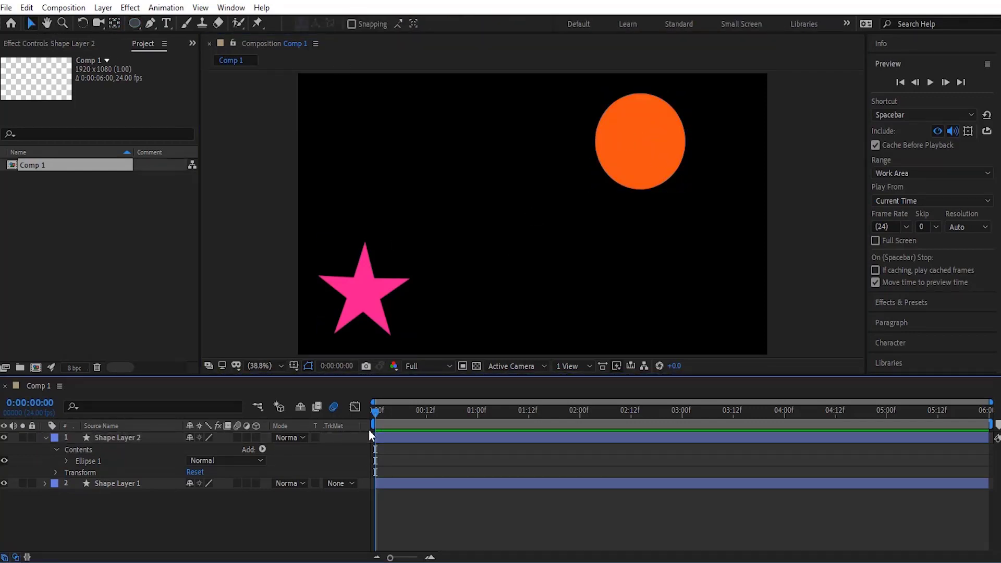
left_click(45, 439)
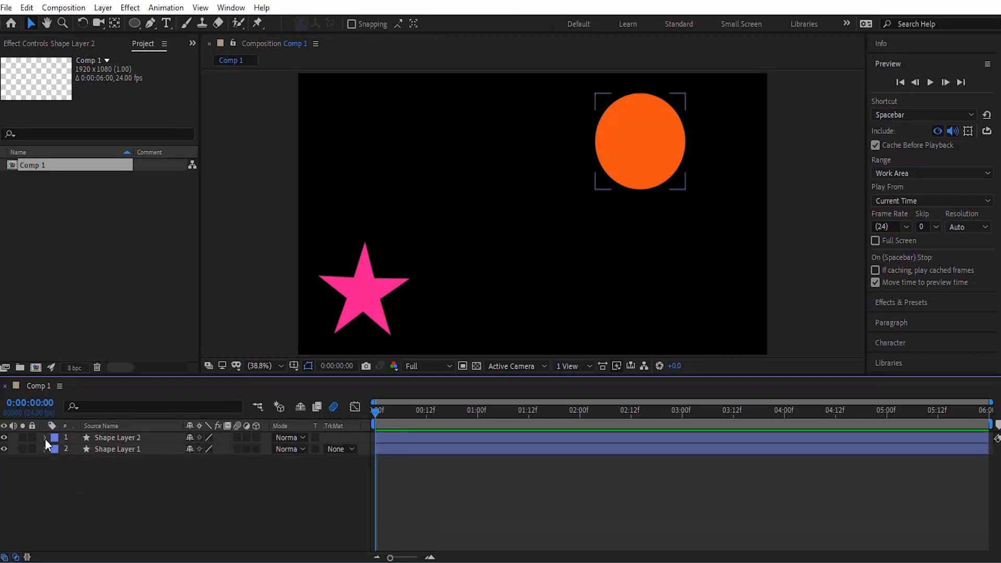
key("p")
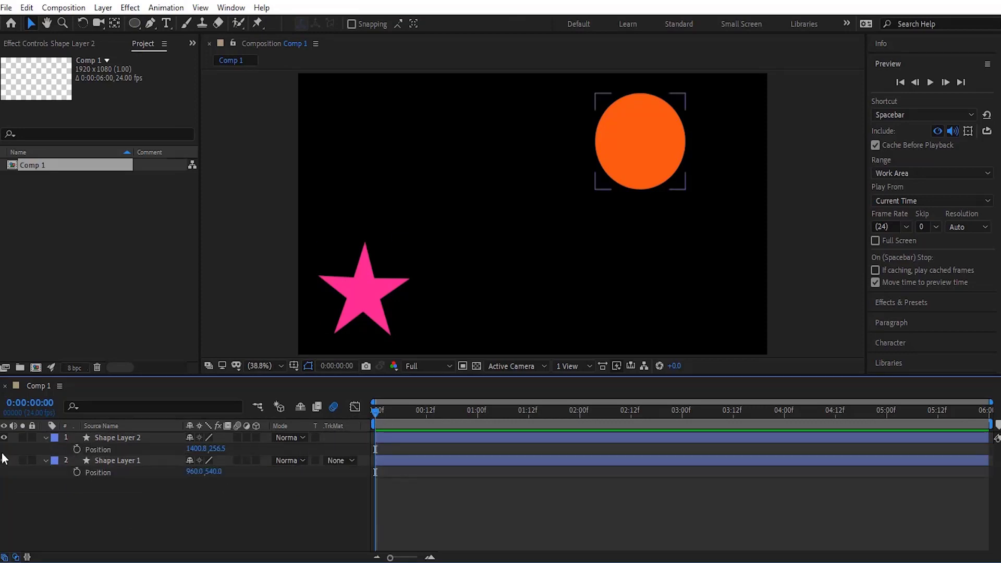
left_click(77, 449)
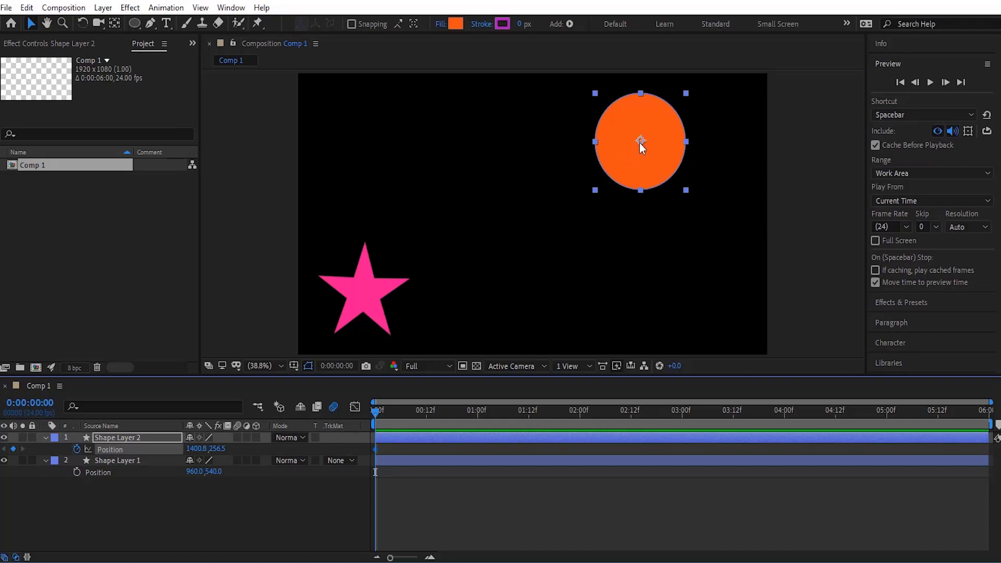
left_click_drag(637, 159, 646, 101)
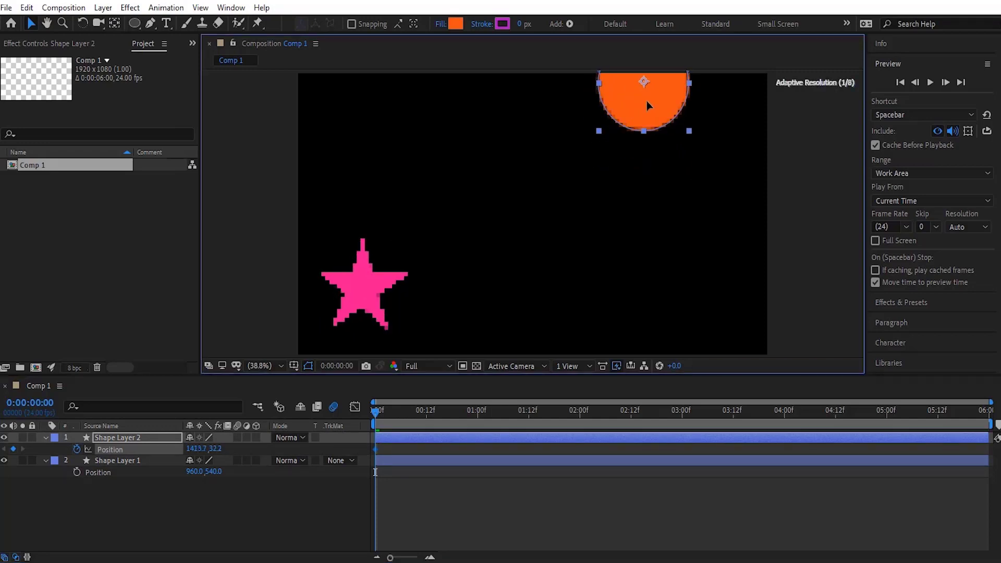
- At 3:00, move the circle down to the frame's bottom edge to add a second Position keyframe
left_click_drag(477, 411, 681, 415)
left_click_drag(658, 108, 663, 370)
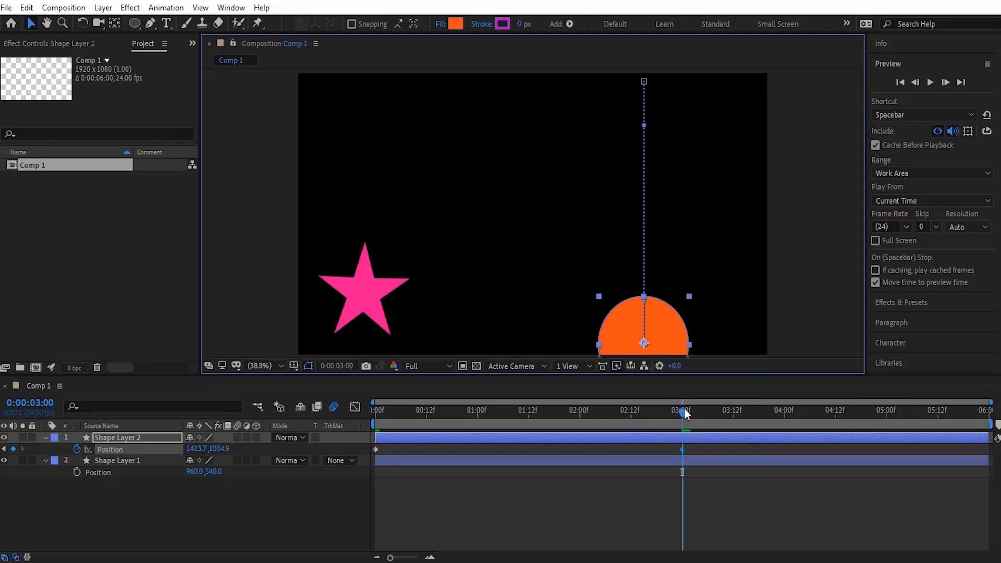
- At 5:23, move the circle back up to the frame's top edge
left_click_drag(750, 415, 985, 422)
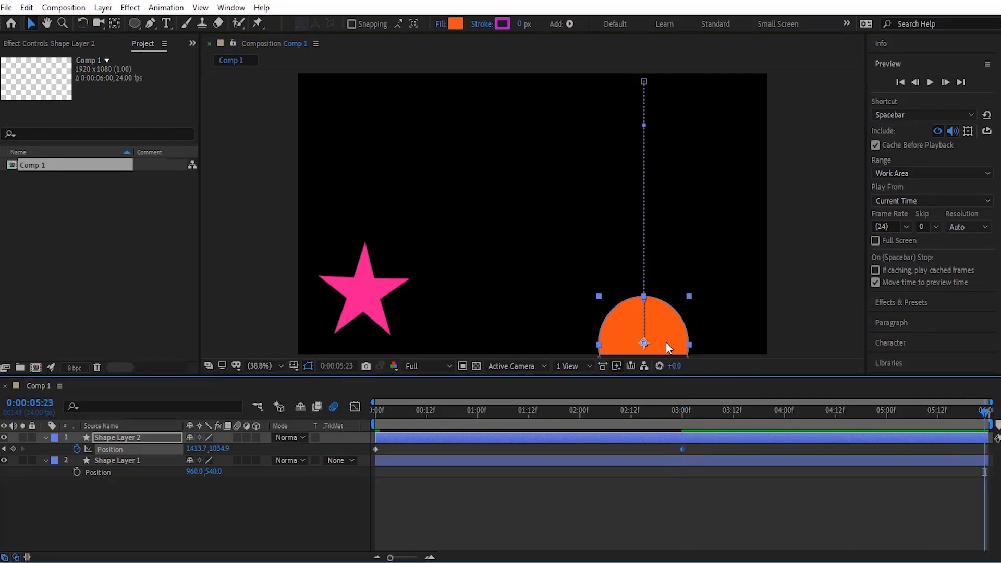
left_click_drag(661, 337, 652, 75)
- Preview the circle's animation from the start of the timeline
left_click(375, 410)
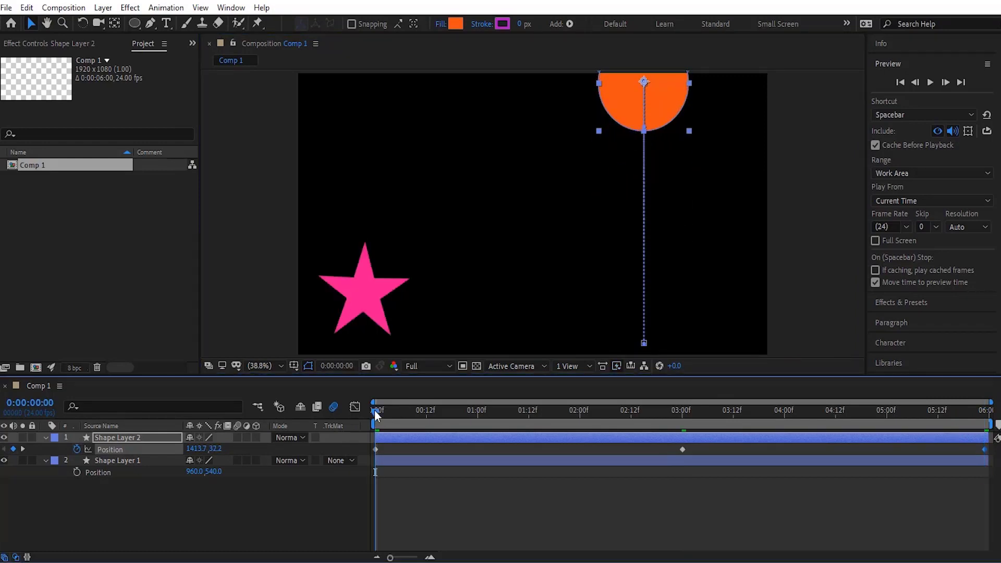
key("space")
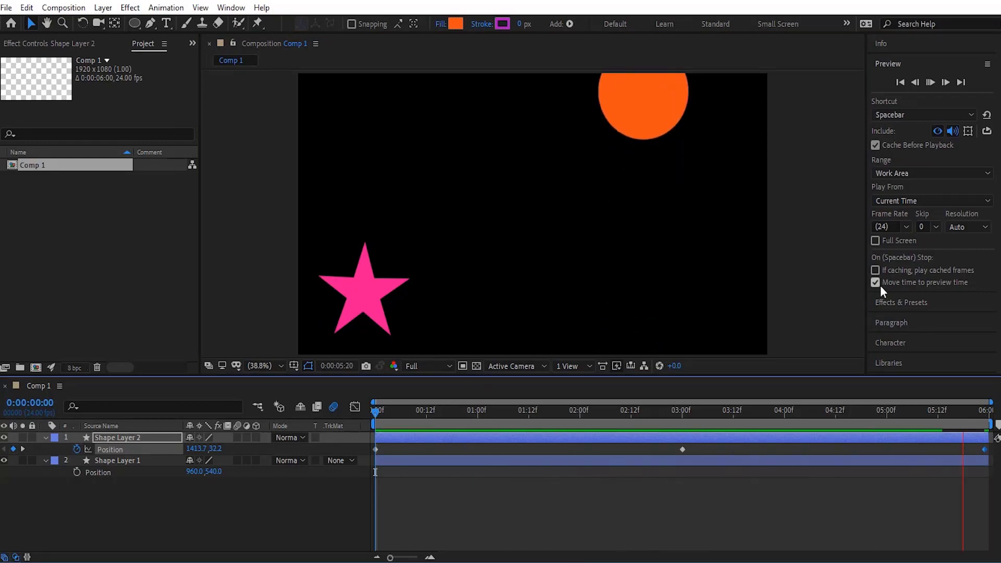
key("space")
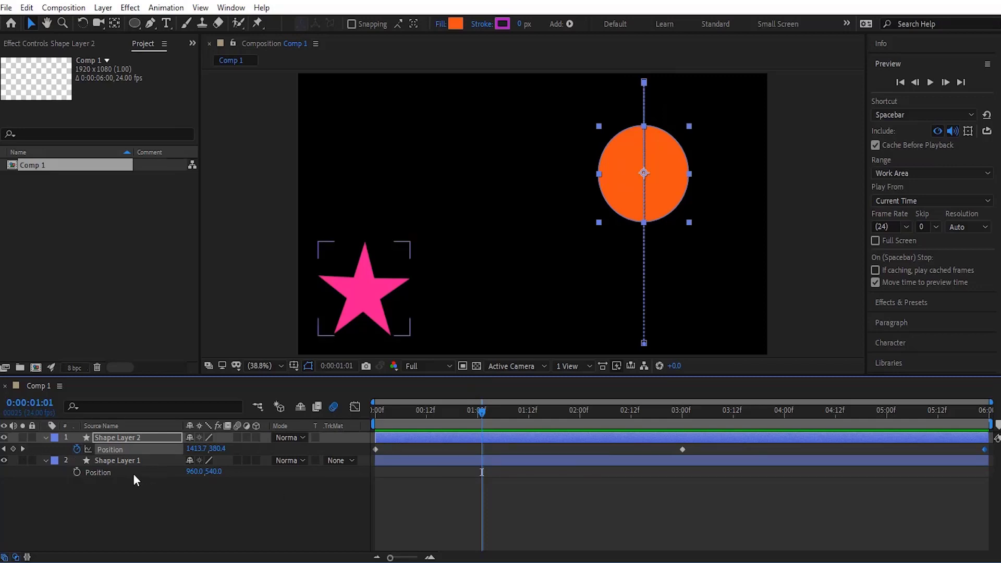
- Review the star layer's Position property and return the time indicator to the start
key("u")
left_click(129, 449)
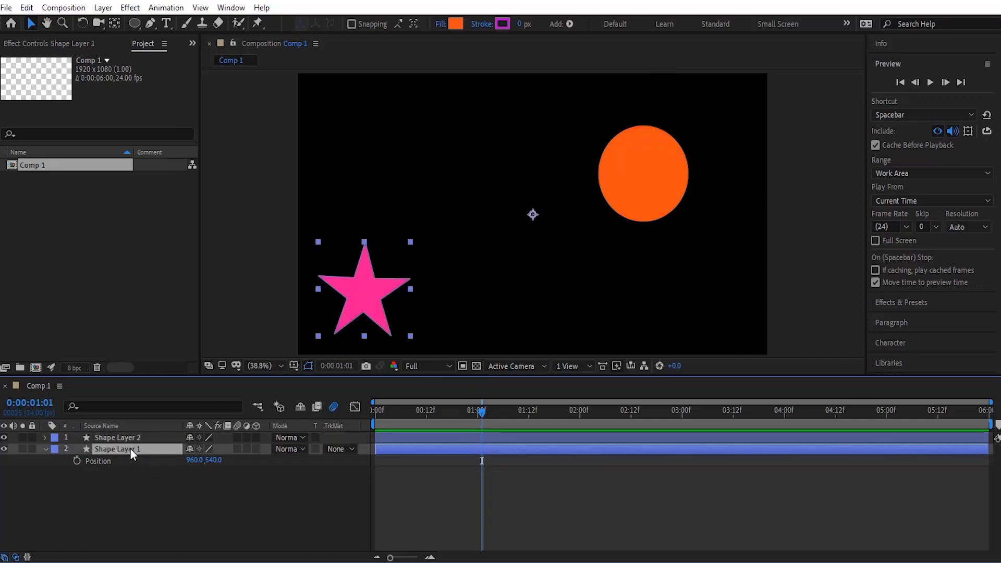
key("p")
left_click(149, 507)
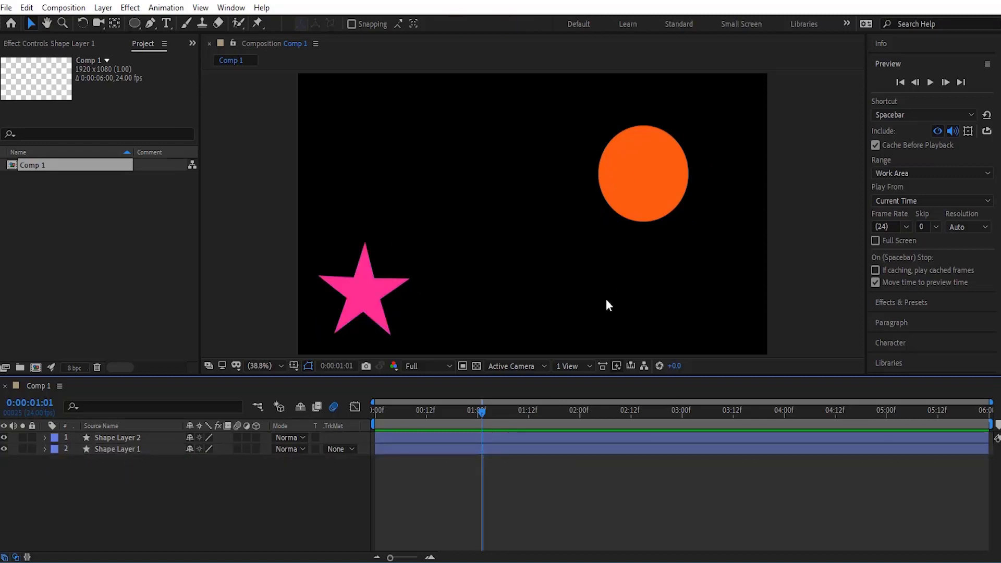
left_click_drag(480, 412, 374, 417)
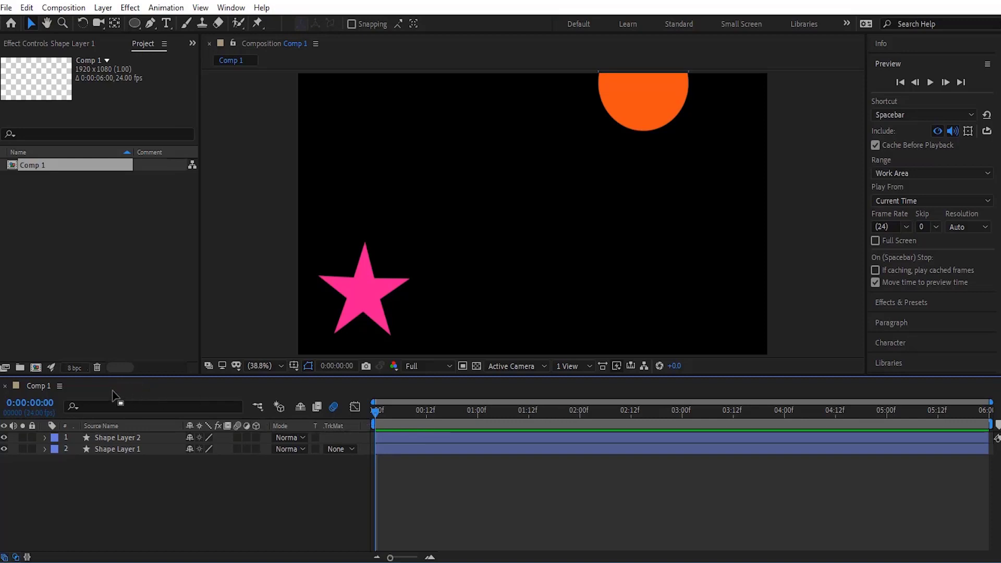
- Show the Parent & Link column and hide the Modes column in the layer list
right_click(158, 424)
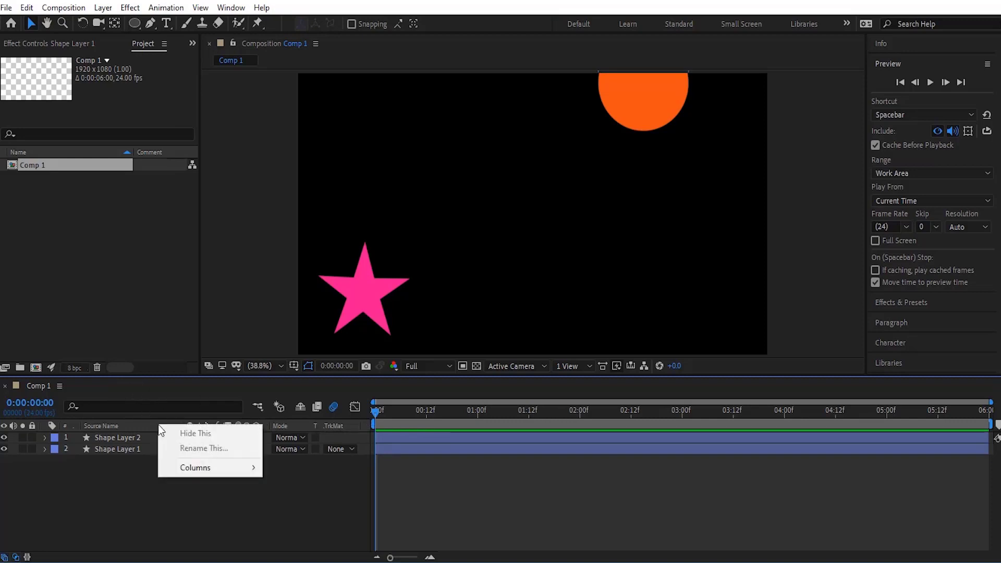
mouse_move(244, 472)
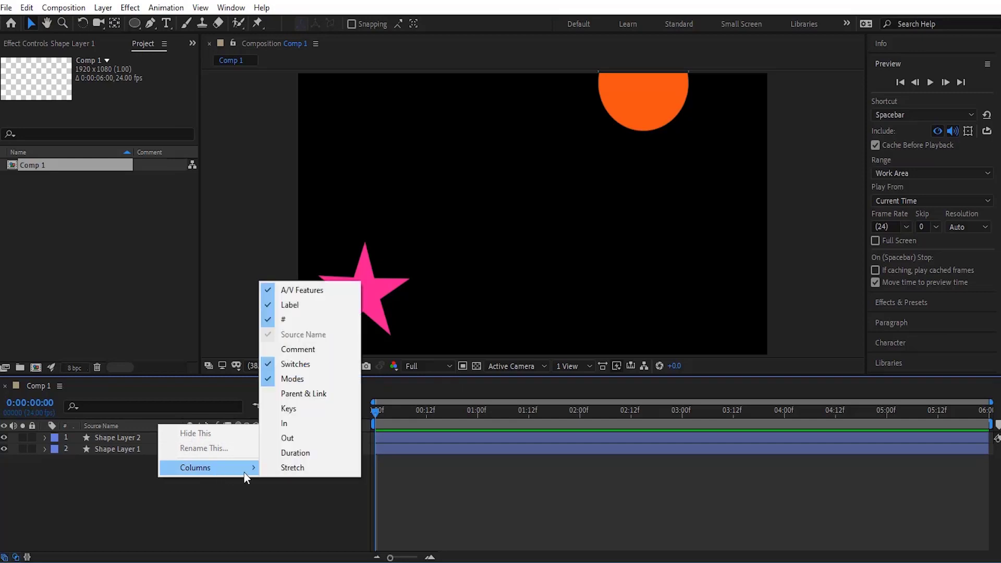
left_click(304, 396)
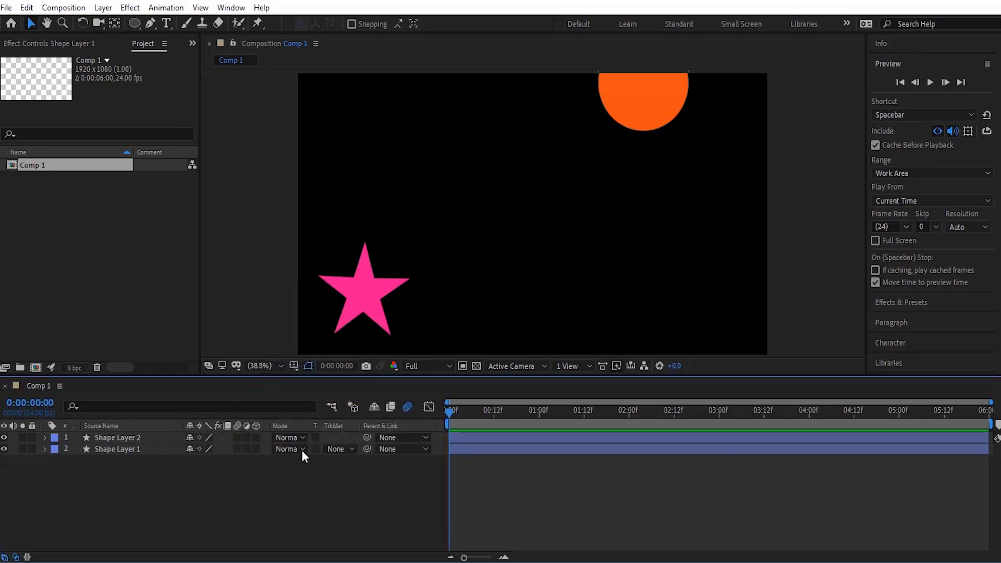
right_click(164, 424)
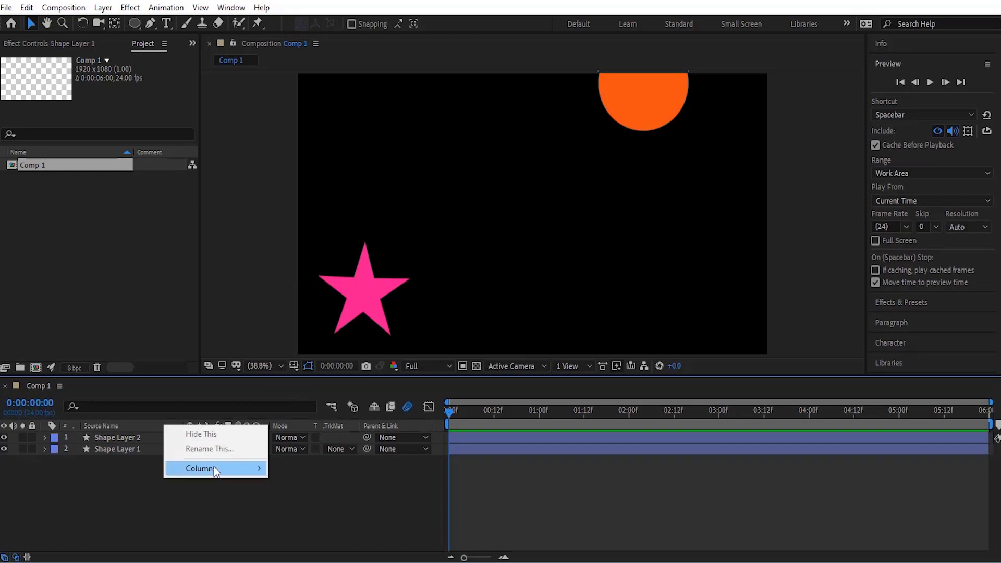
mouse_move(214, 469)
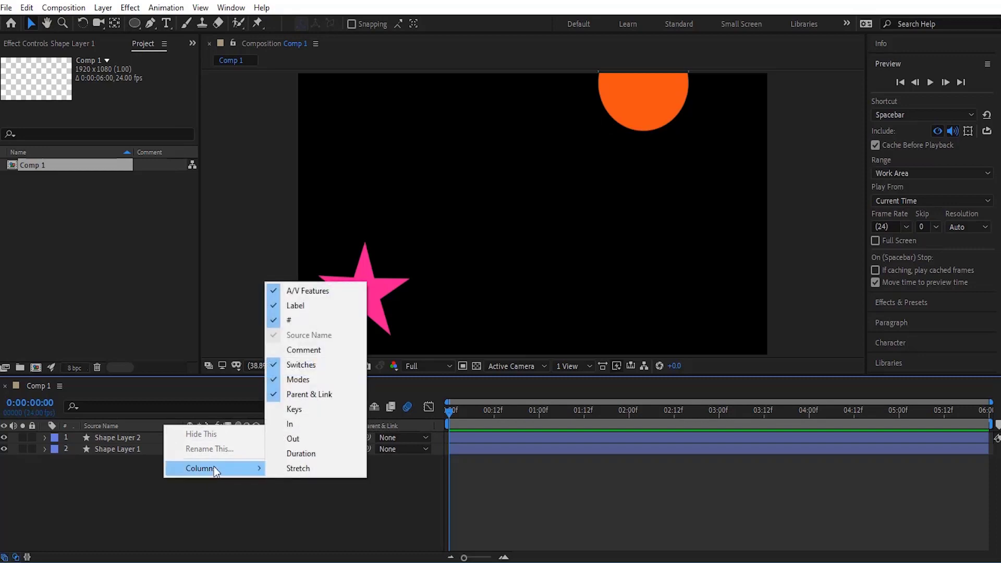
left_click(316, 380)
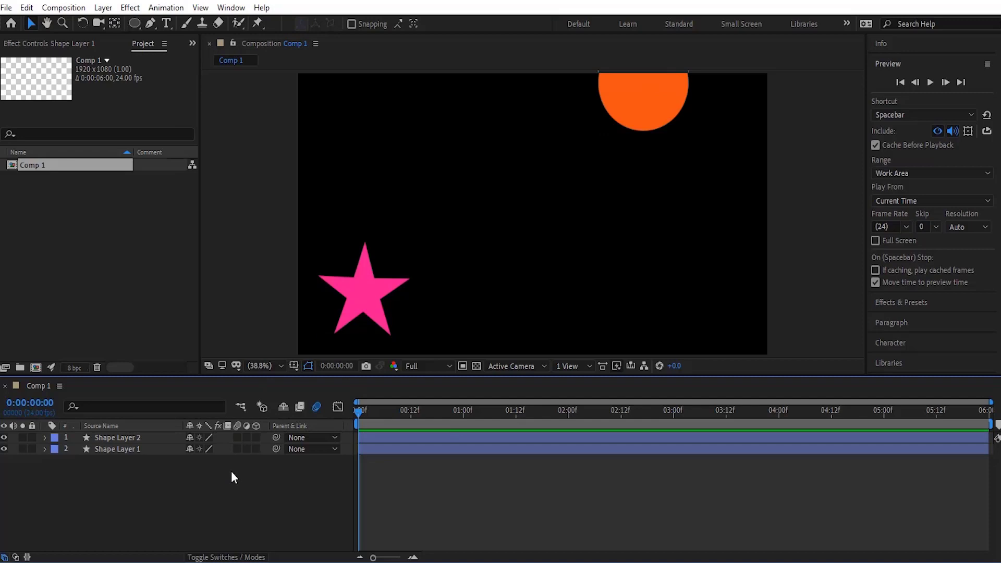
- Parent the star layer to the circle layer, Shape Layer 2, using the pick whip
left_click(319, 450)
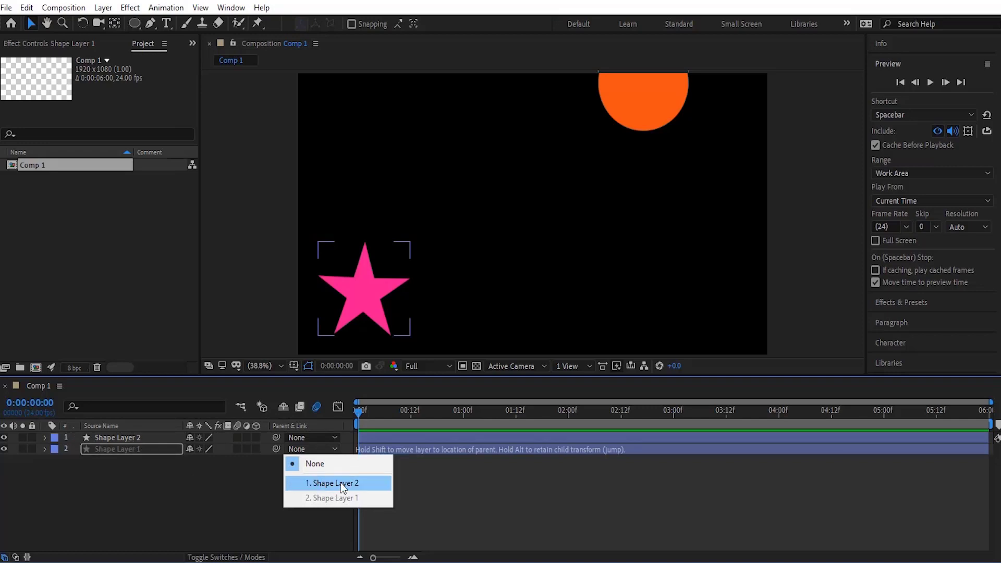
left_click(260, 472)
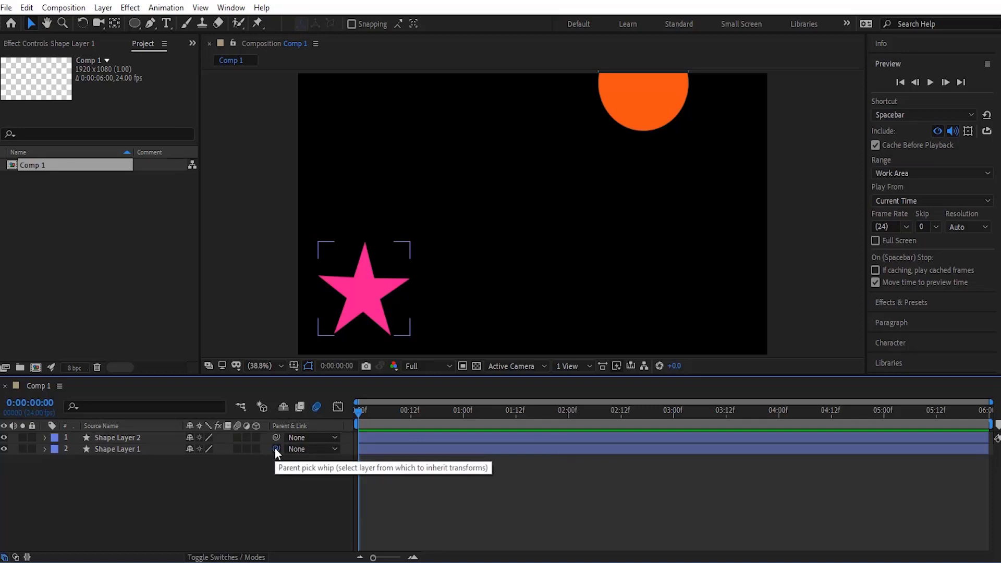
left_click_drag(276, 449, 102, 439)
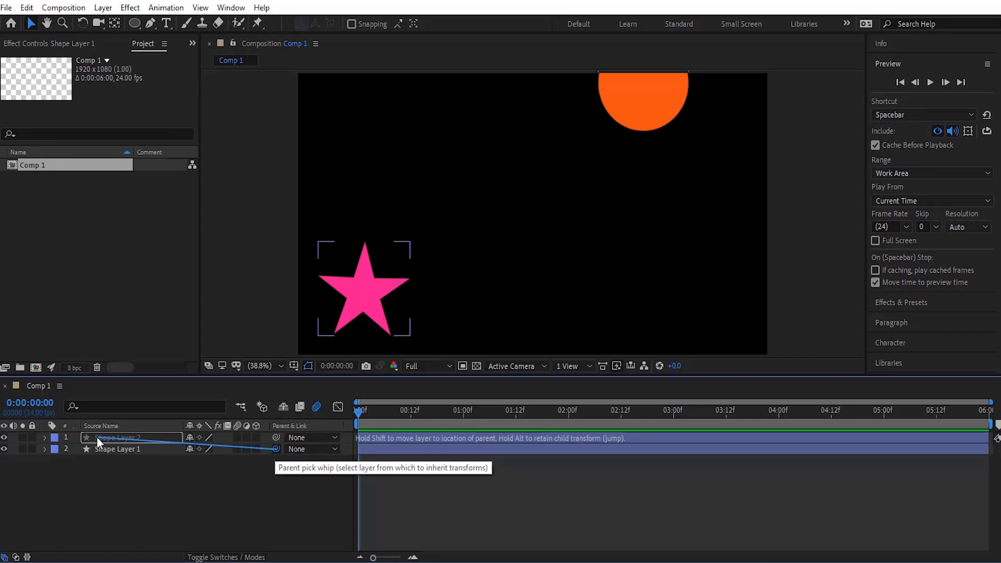
left_click_drag(95, 436, 96, 436)
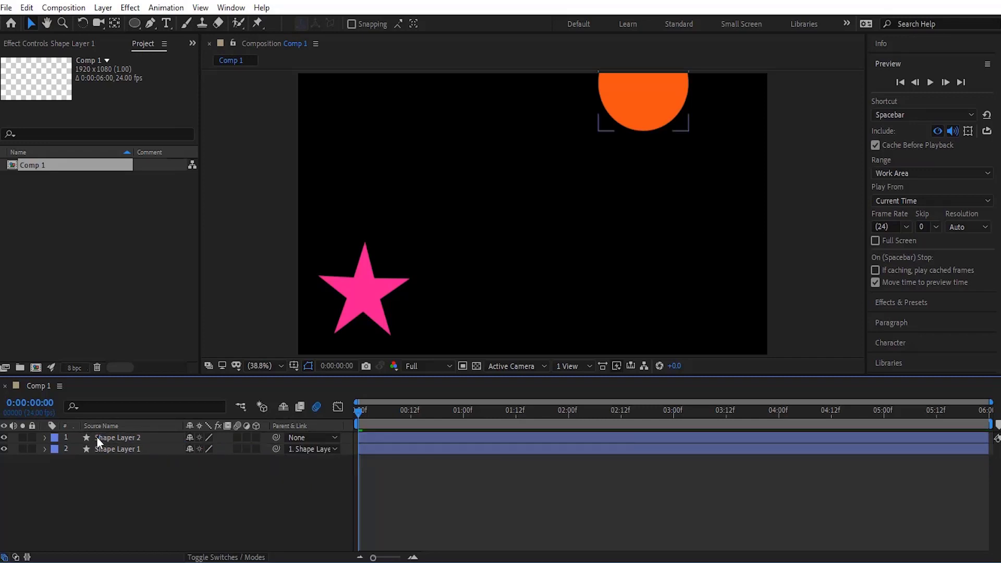
- Check the star layer's parent and link it again to the circle layer with the pick whip
left_click(239, 475)
left_click(276, 452)
left_click(312, 449)
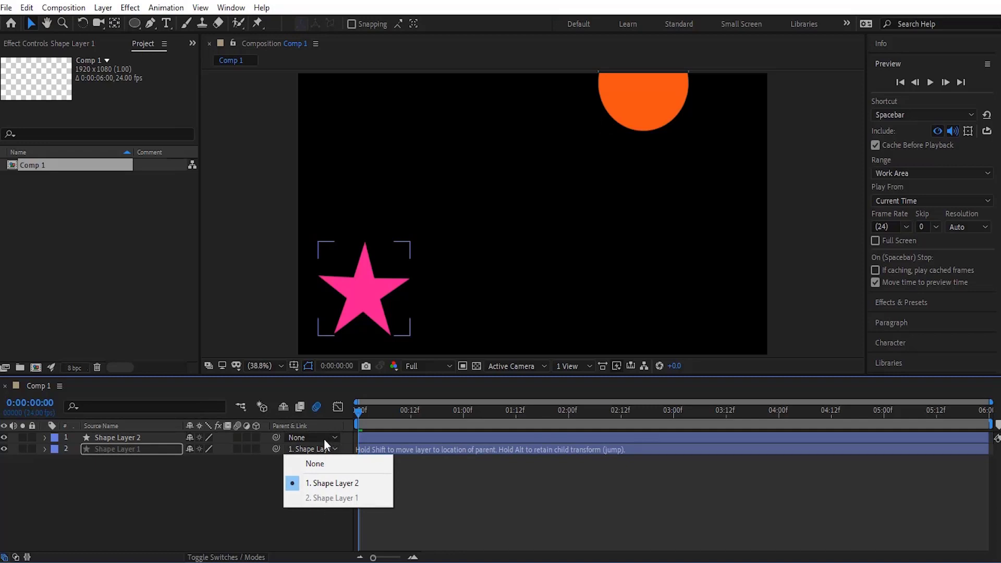
left_click(256, 475)
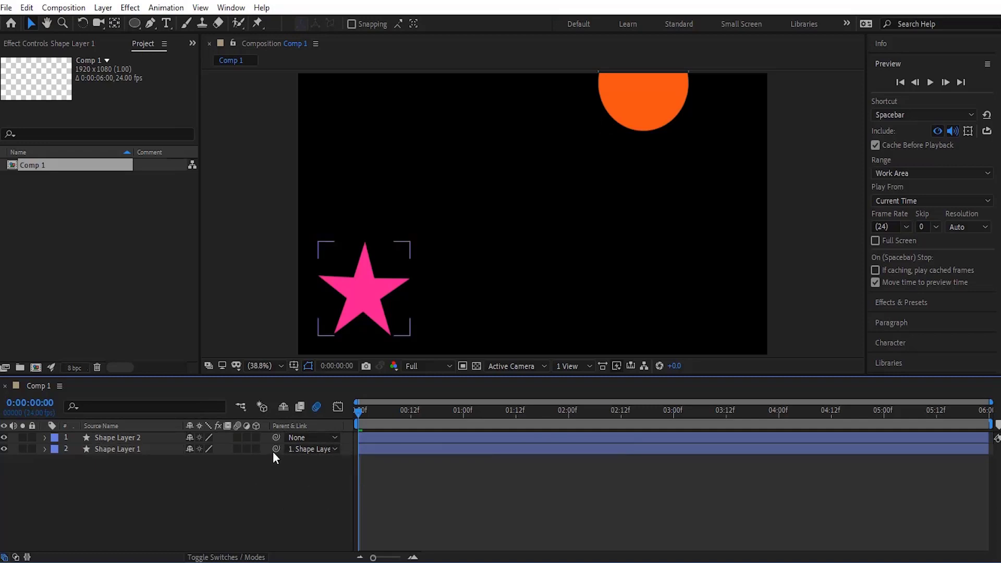
left_click_drag(275, 449, 104, 437)
left_click(261, 502)
- Preview the animation and review the star layer's parent setting
key("space")
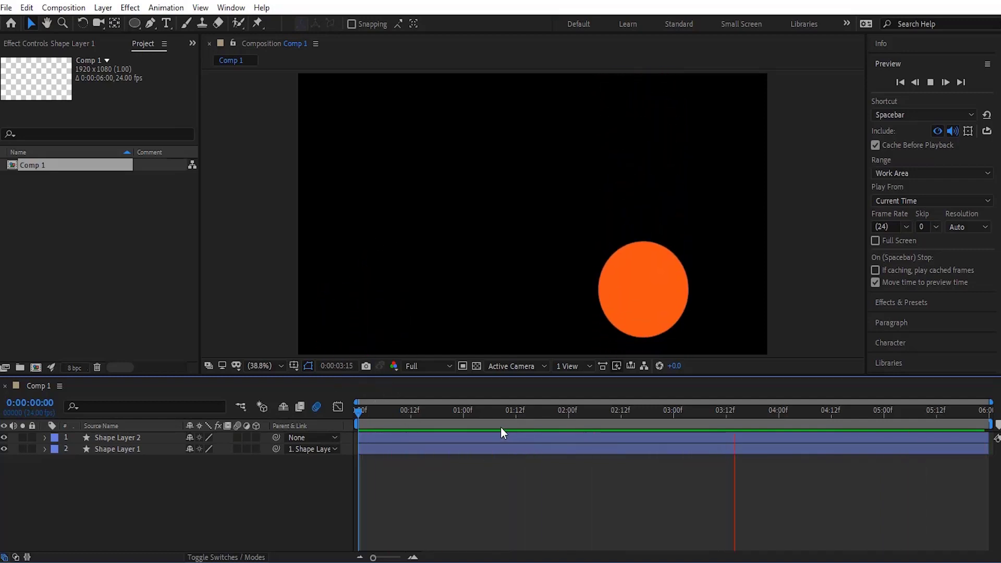
key("space")
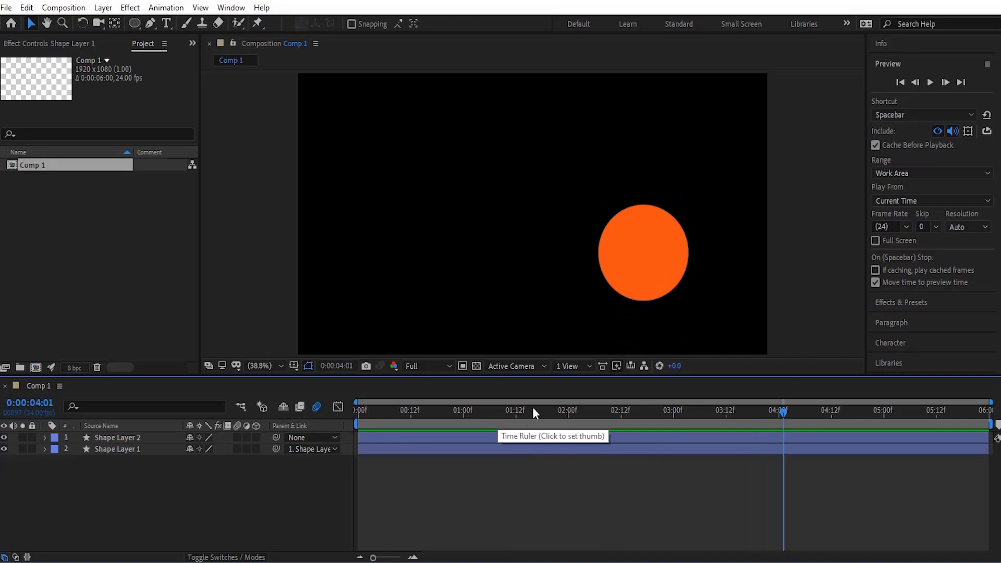
left_click(307, 449)
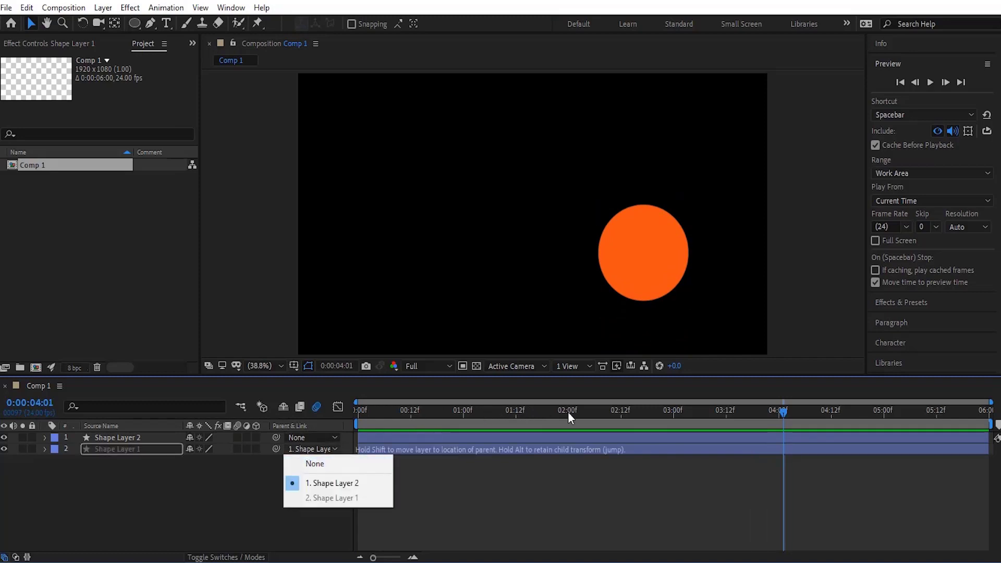
left_click(551, 409)
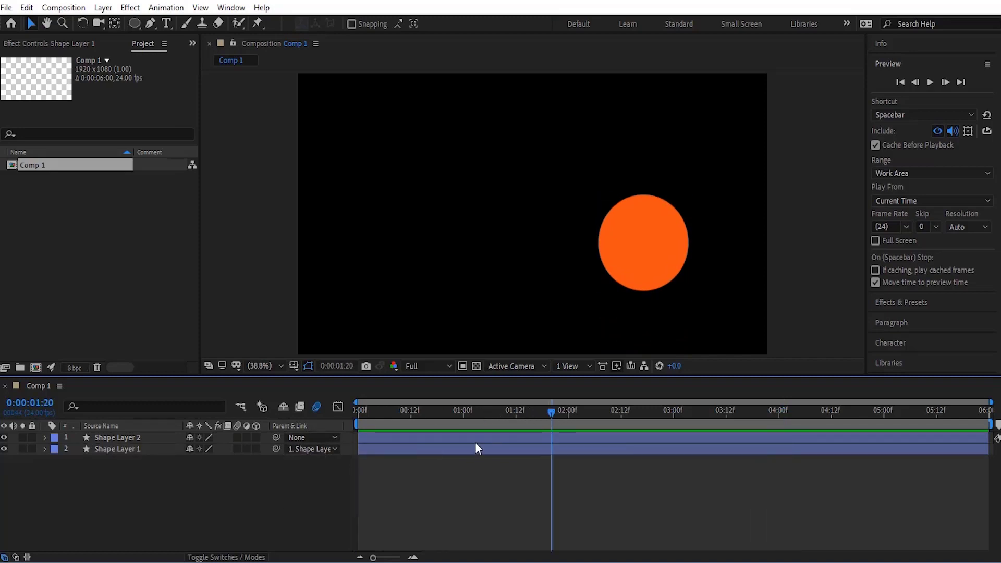
- Return to the start of the timeline and set the star layer's parent to None
left_click_drag(549, 411, 246, 411)
left_click(311, 449)
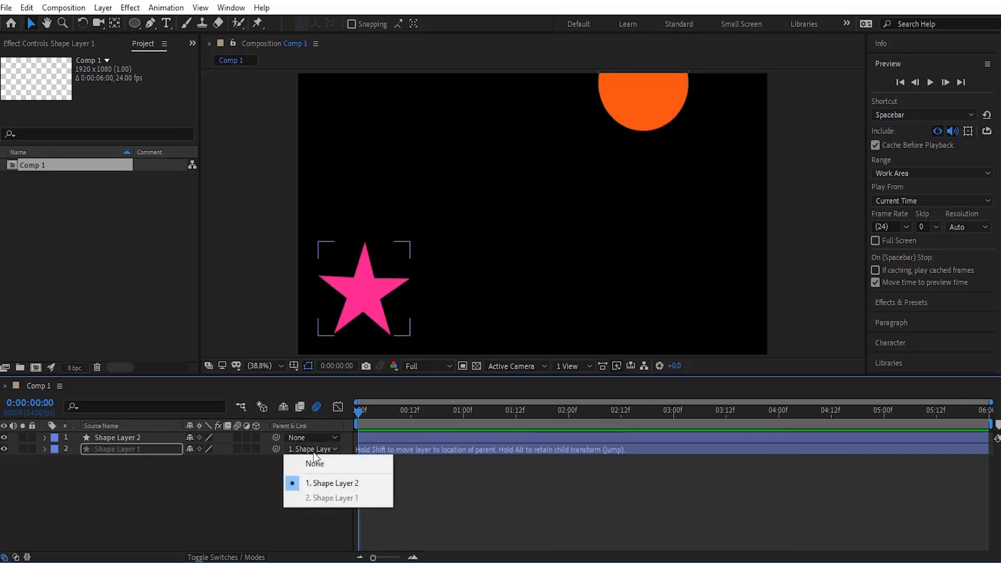
left_click(318, 462)
- At about 1:22, parent the star layer to the circle layer, Shape Layer 2, with the pick whip
left_click(558, 411)
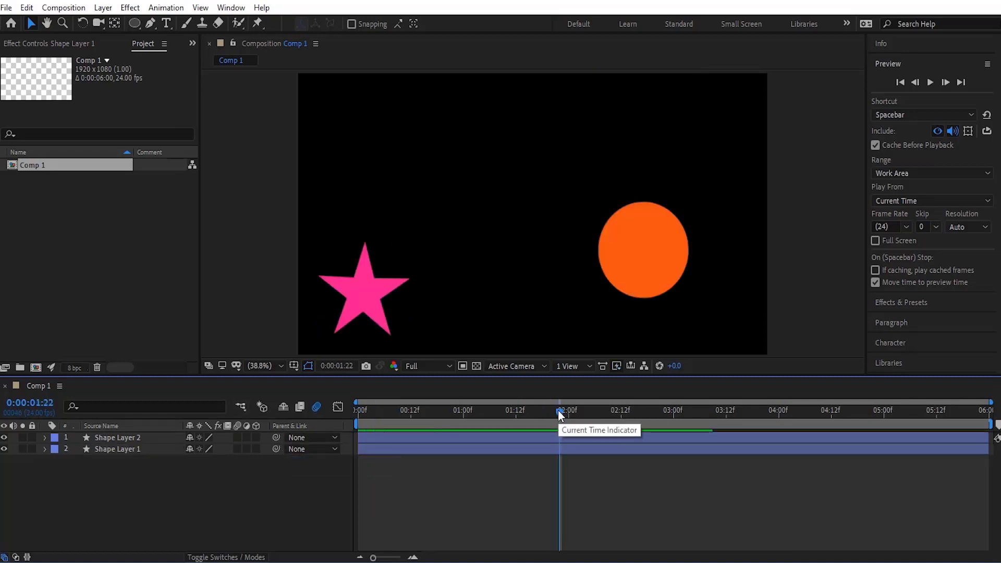
left_click_drag(558, 410, 558, 411)
left_click(654, 268)
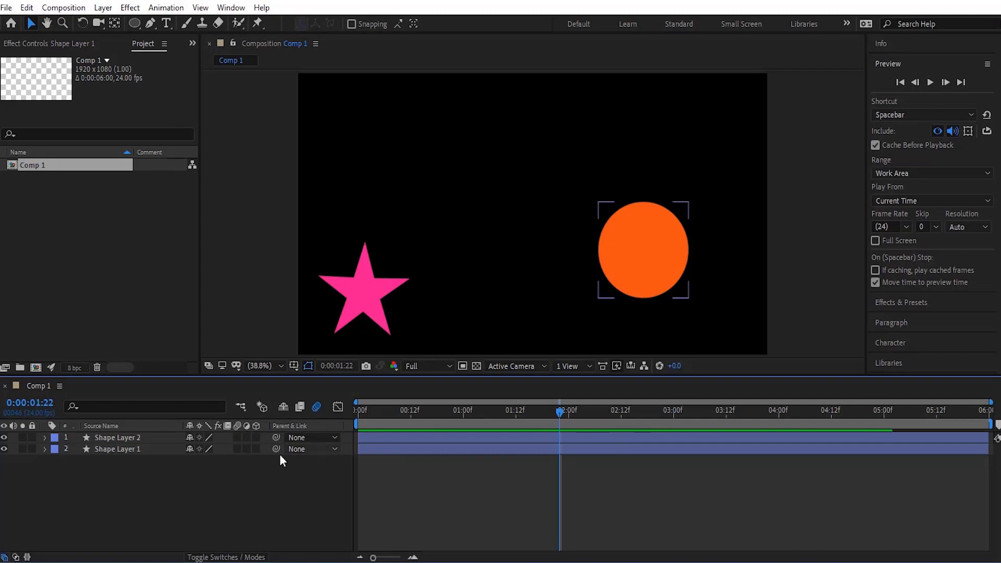
left_click(283, 467)
left_click_drag(276, 449, 99, 436)
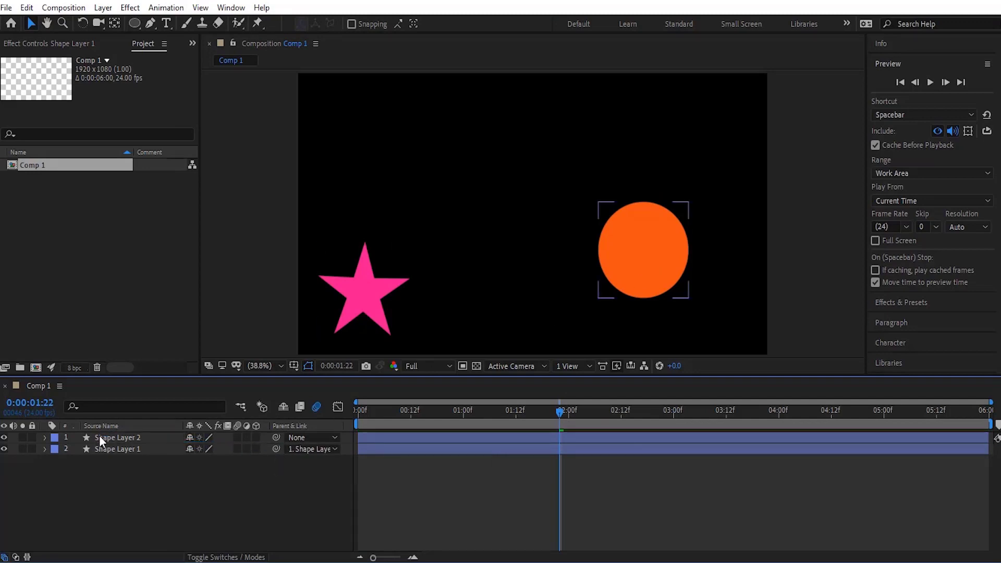
- Preview the animation from the start of the composition
left_click_drag(558, 410, 377, 464)
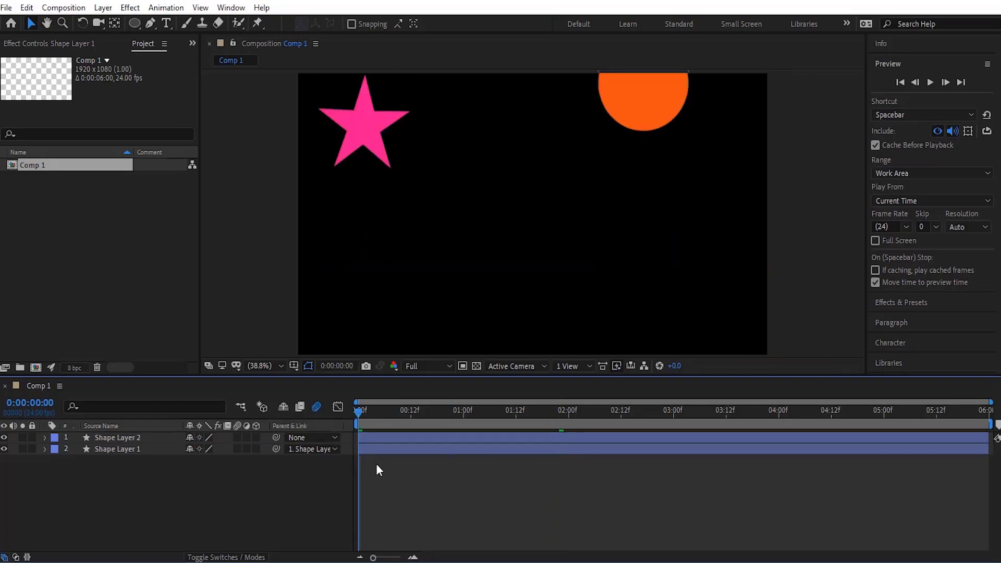
key("space")
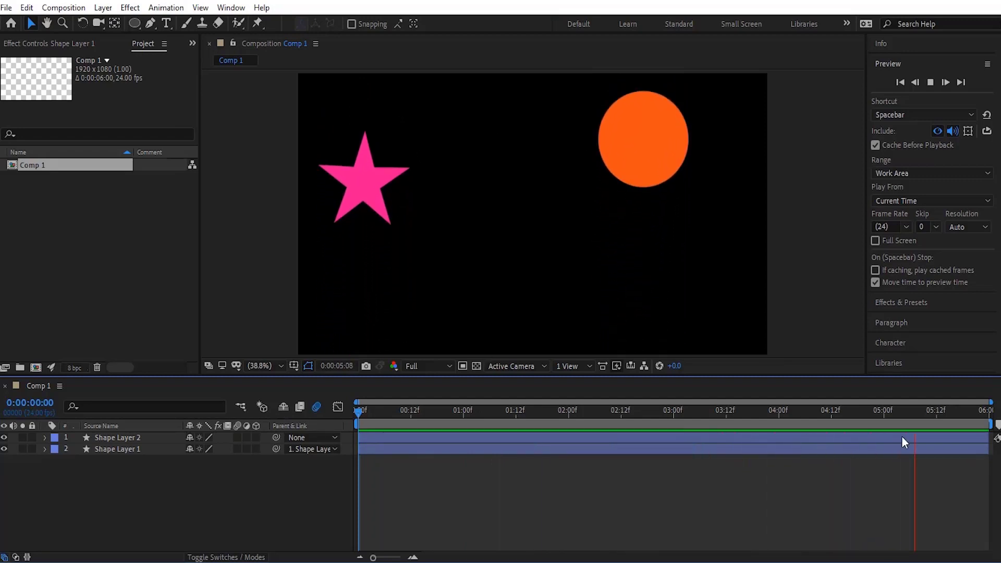
key("space")
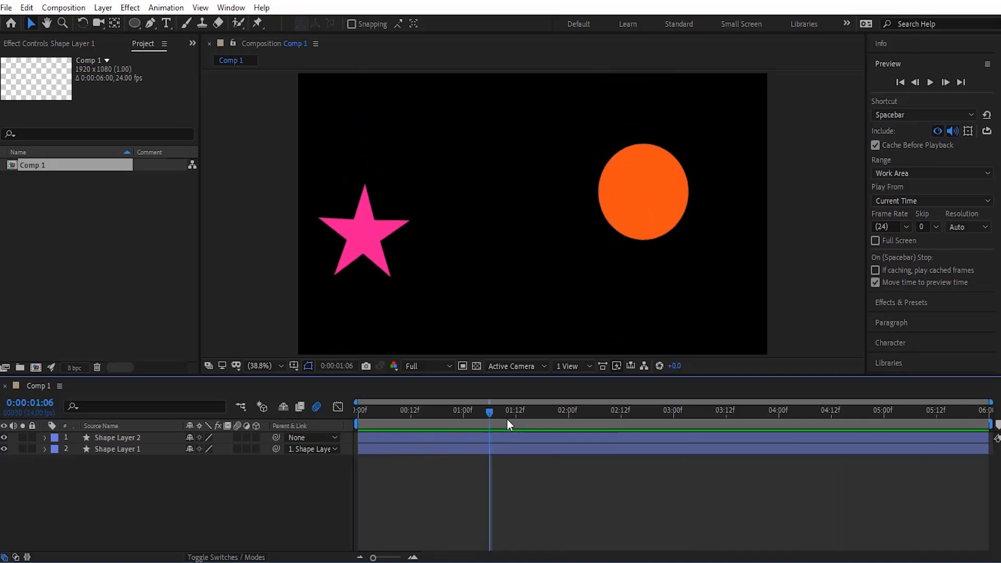
- Scrub the timeline and reveal the circle layer's Position keyframes to review their timing
left_click_drag(492, 414, 356, 418)
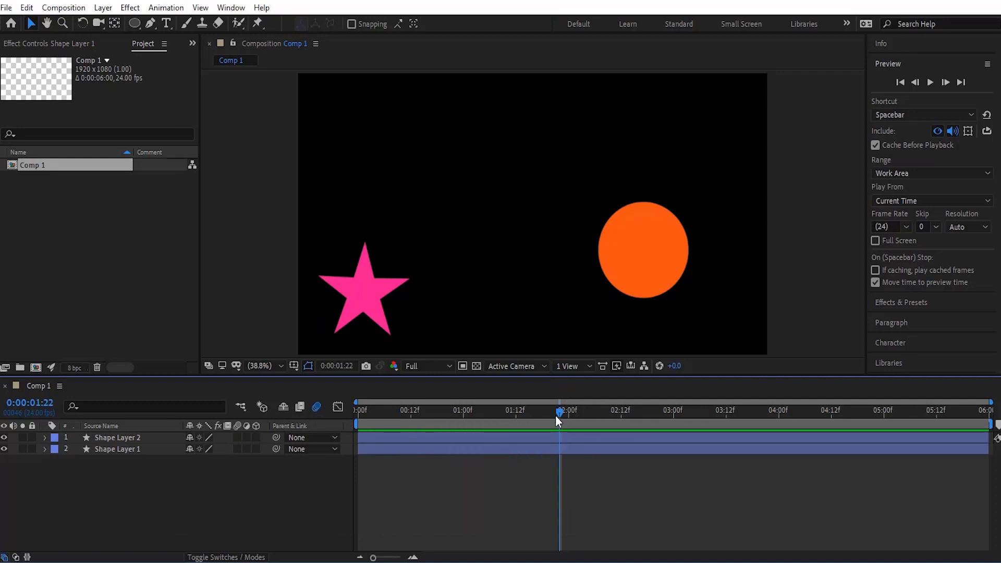
left_click_drag(557, 413, 423, 433)
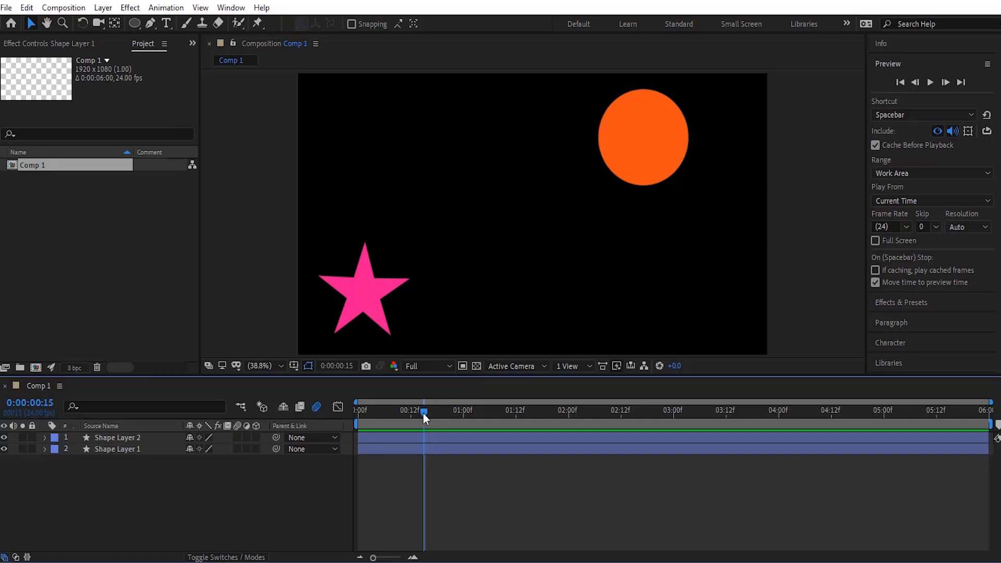
left_click_drag(424, 413, 428, 412)
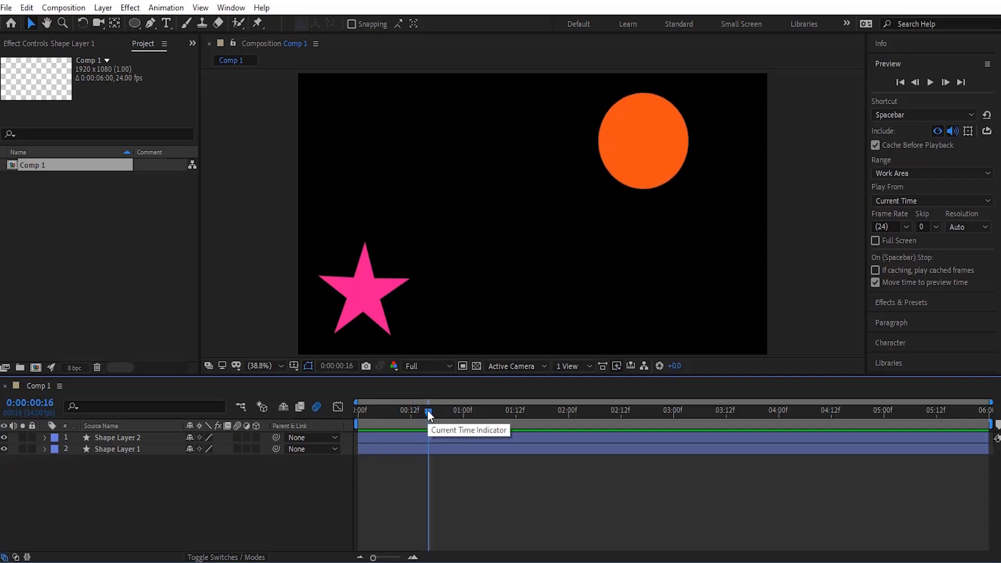
left_click(45, 437)
left_click(45, 437)
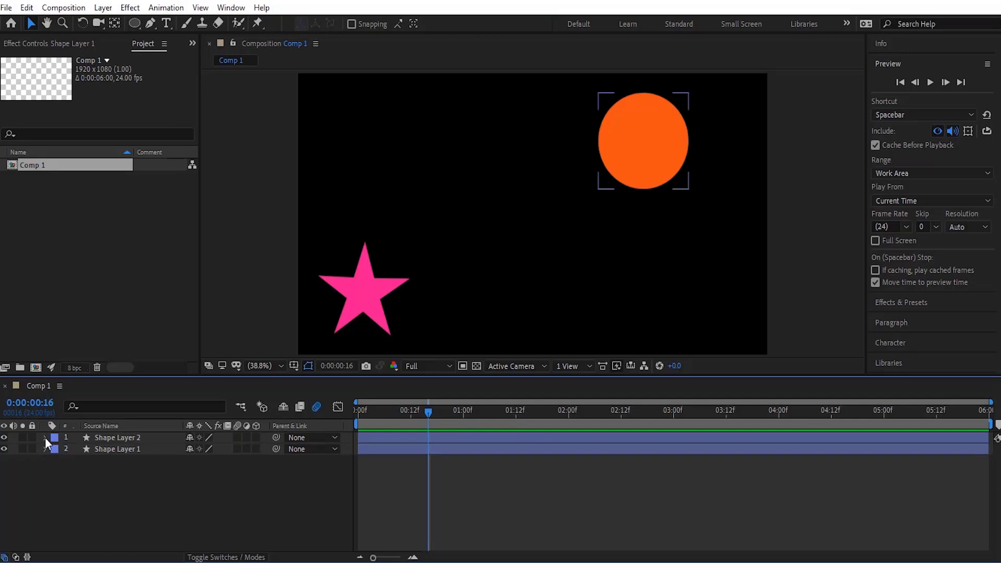
left_click(73, 439)
key("p")
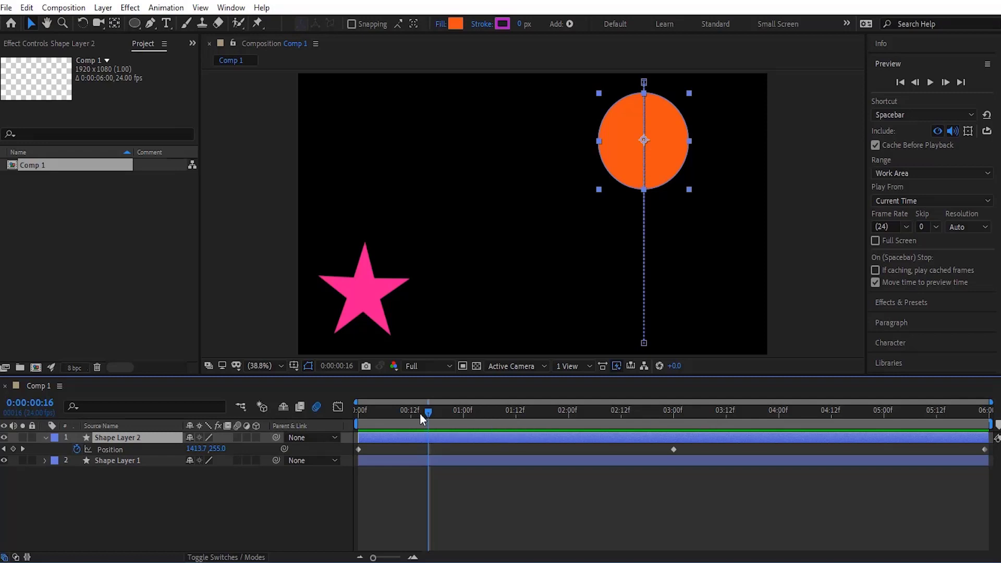
left_click_drag(420, 413, 336, 411)
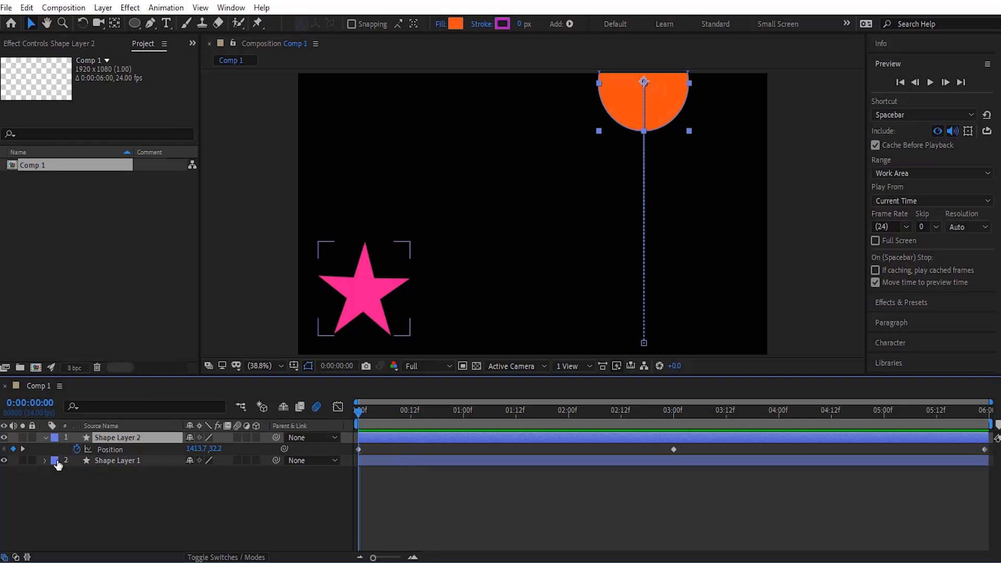
- Reveal the star layer's Rotation, keyframe it at the start, and set 1 revolution at 3:00
left_click(86, 457)
key("r")
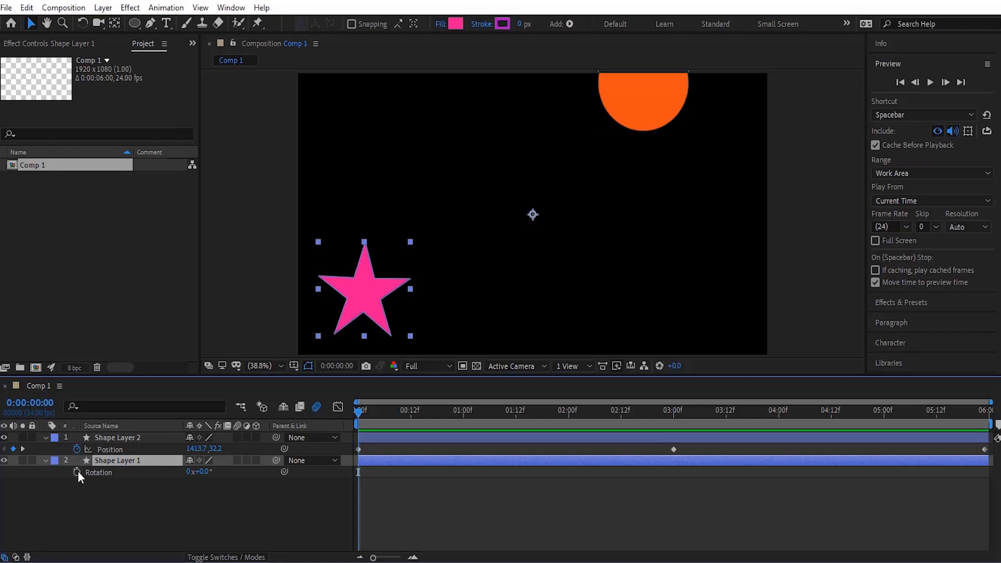
left_click(77, 472)
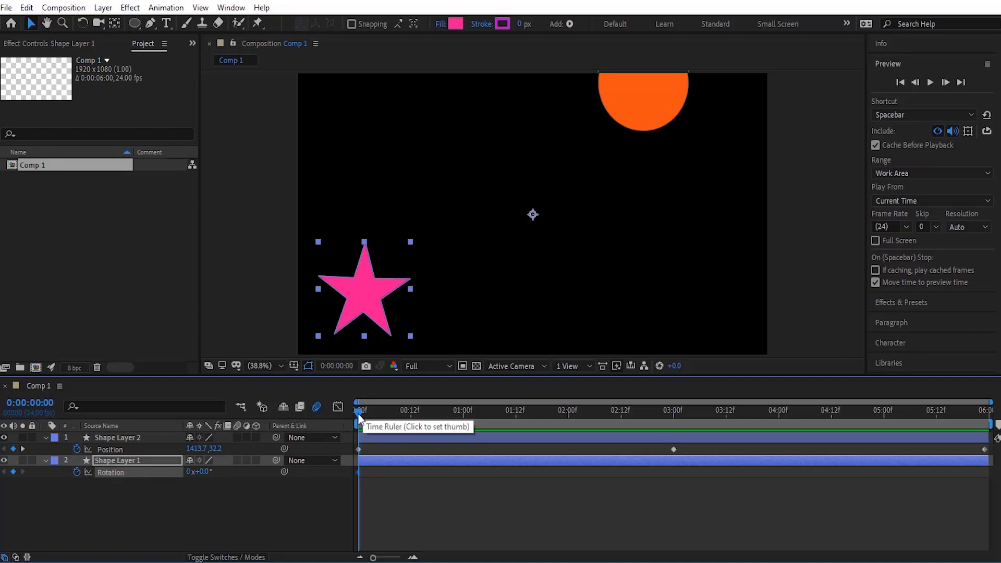
left_click_drag(361, 413, 674, 431)
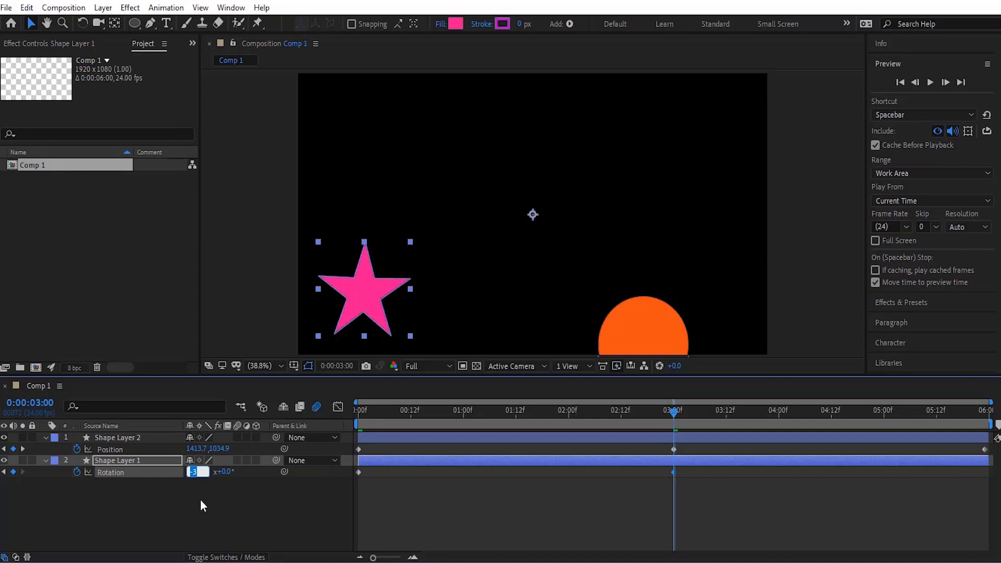
type("1")
key("Return")
- Set the star layer's Rotation to 2 revolutions at the end of the composition
left_click_drag(673, 415, 984, 412)
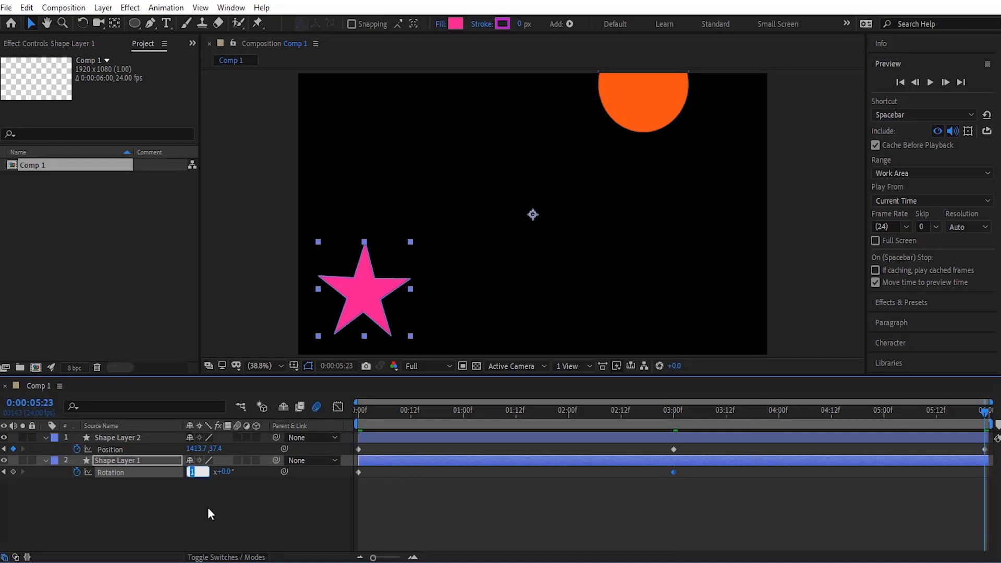
type("2")
left_click(51, 480)
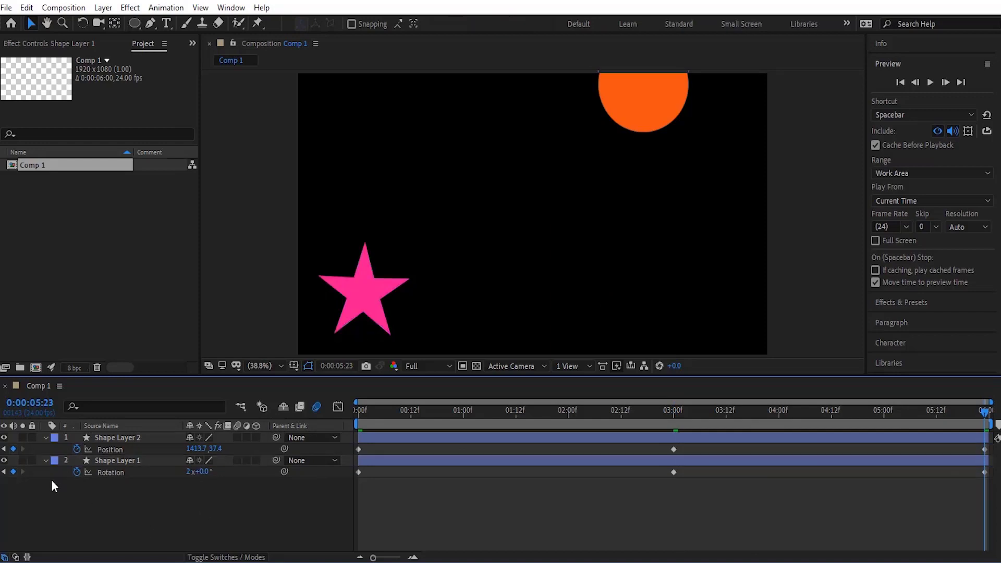
- Collapse both layers and preview the animation from the start
left_click(46, 436)
left_click(46, 450)
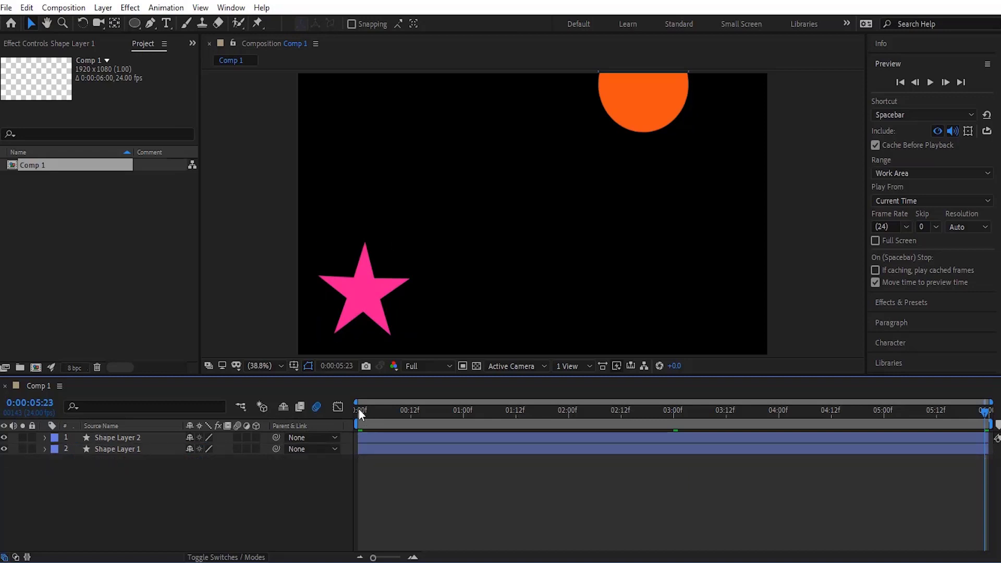
left_click(358, 409)
key("space")
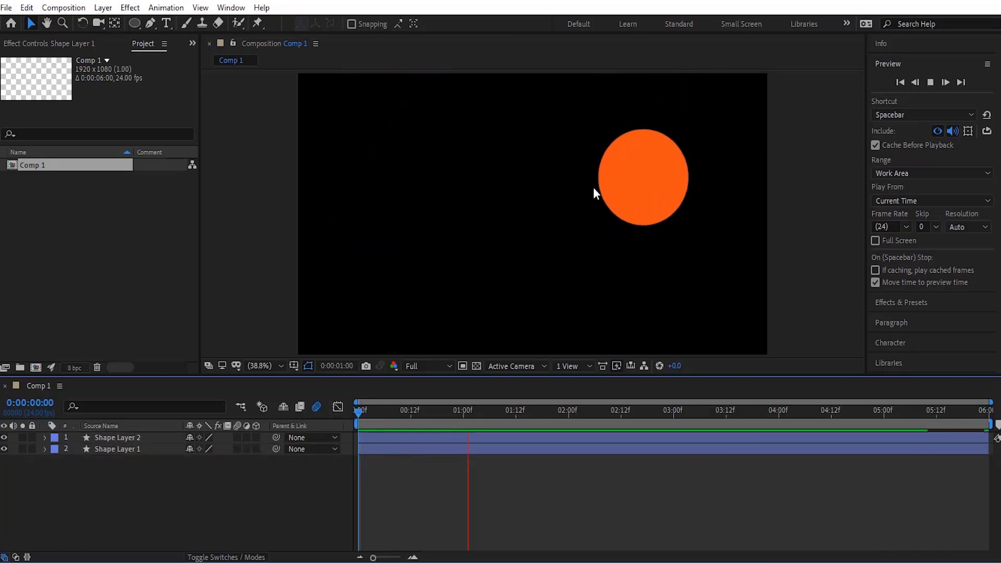
key("space")
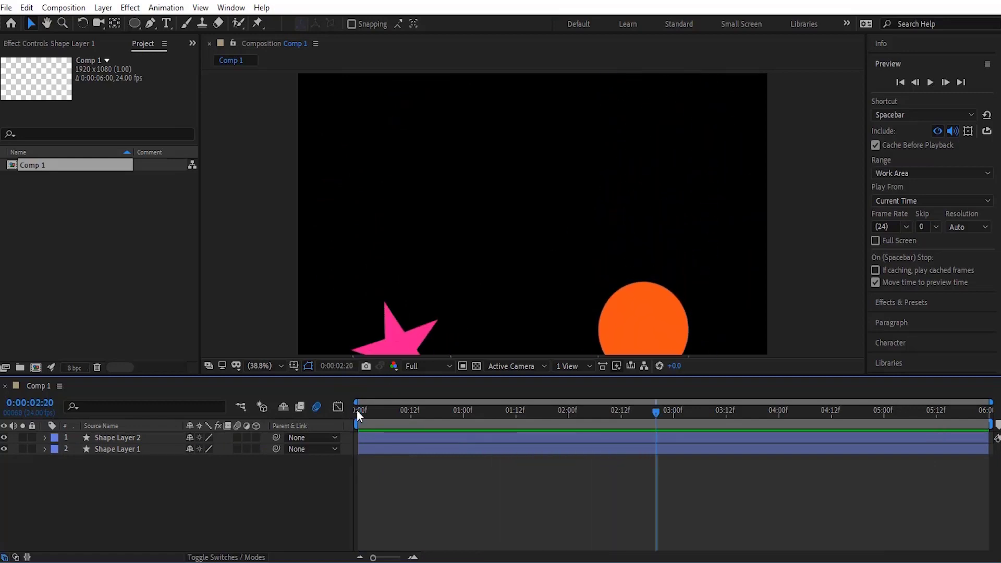
left_click(358, 410)
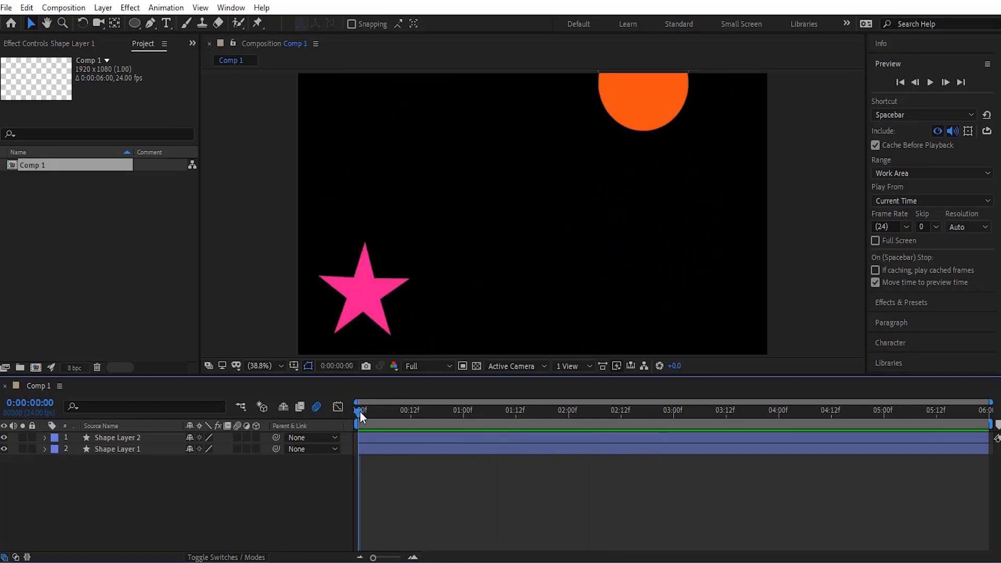
- Move the star layer's anchor point to the centre of the star with the Pan Behind tool
left_click(117, 452)
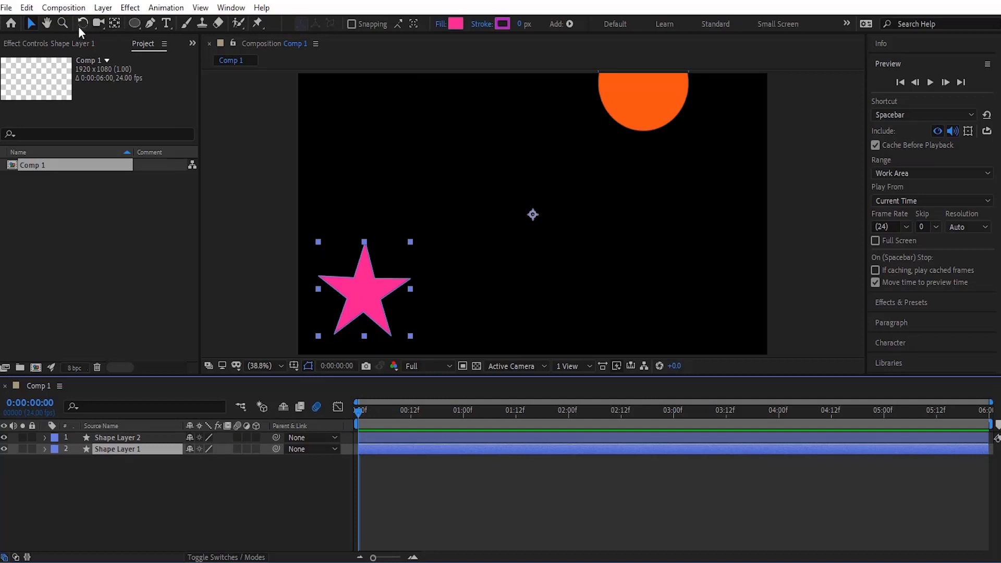
left_click(114, 23)
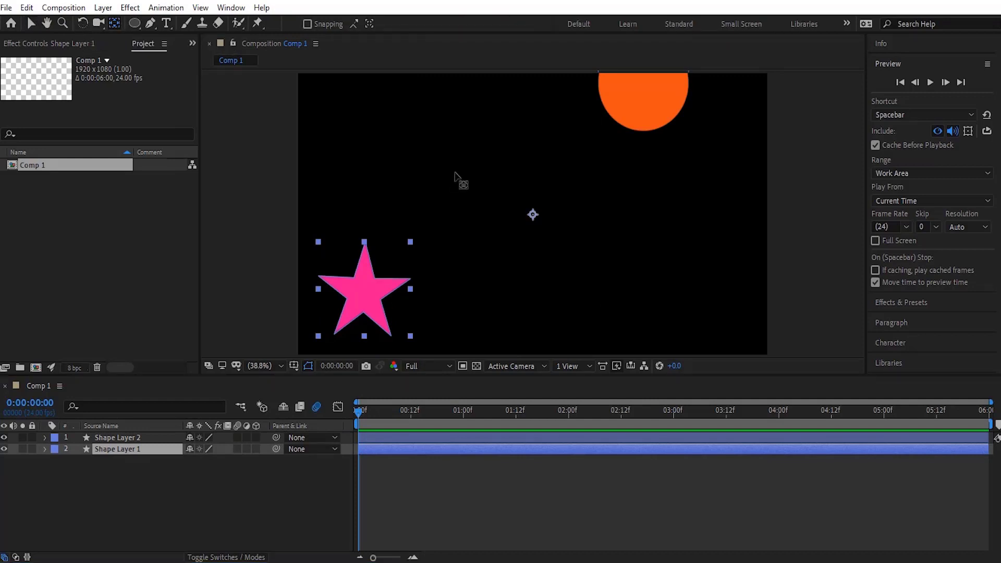
left_click_drag(535, 215, 454, 256)
left_click_drag(365, 295, 363, 297)
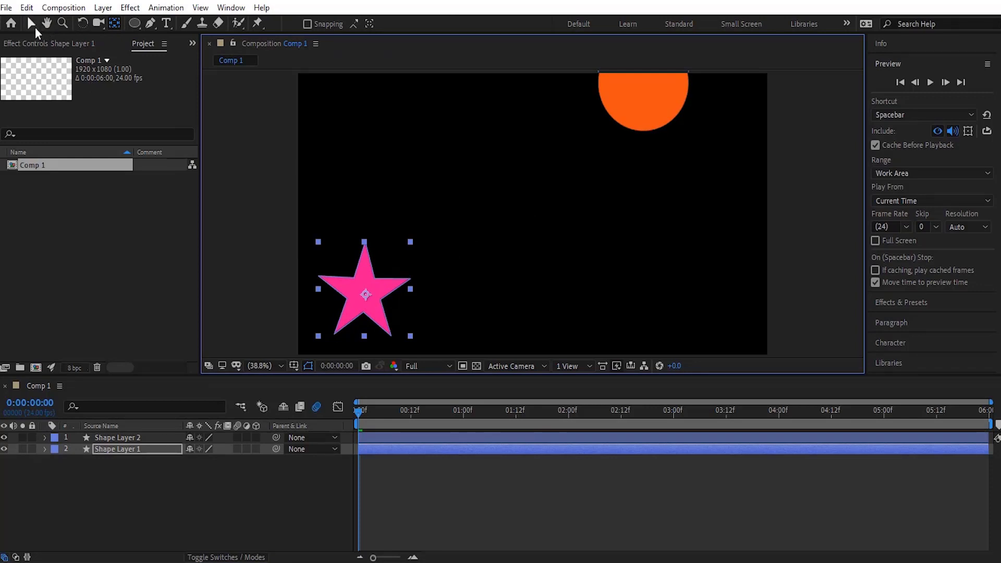
left_click(33, 26)
left_click(183, 516)
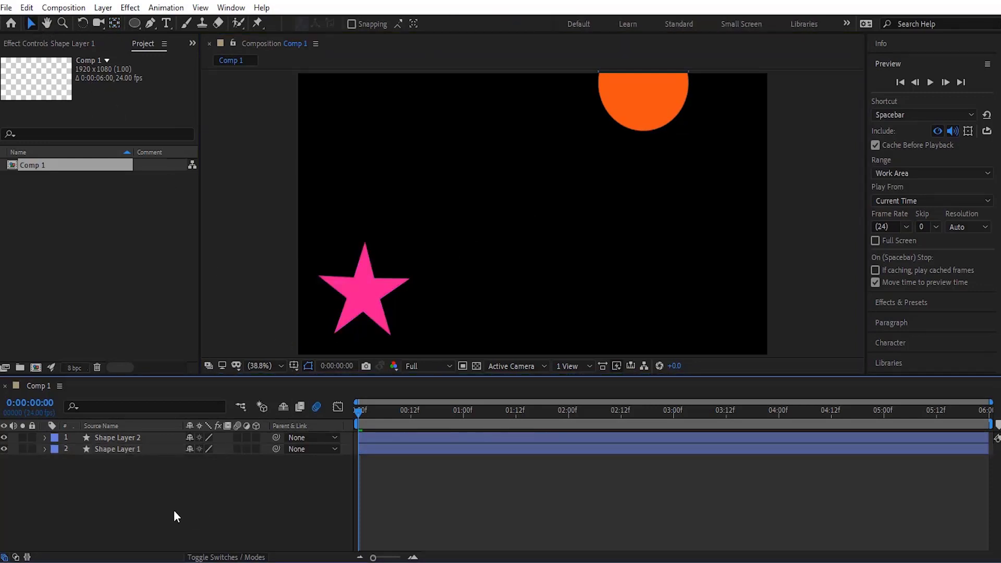
- Enable motion blur on the star layer while previewing the animation
key("space")
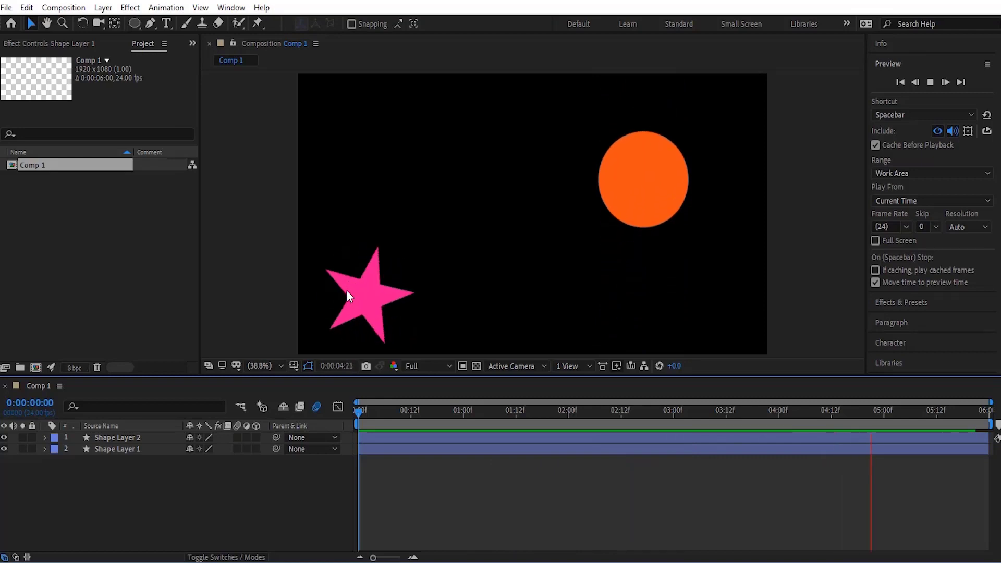
left_click(237, 448)
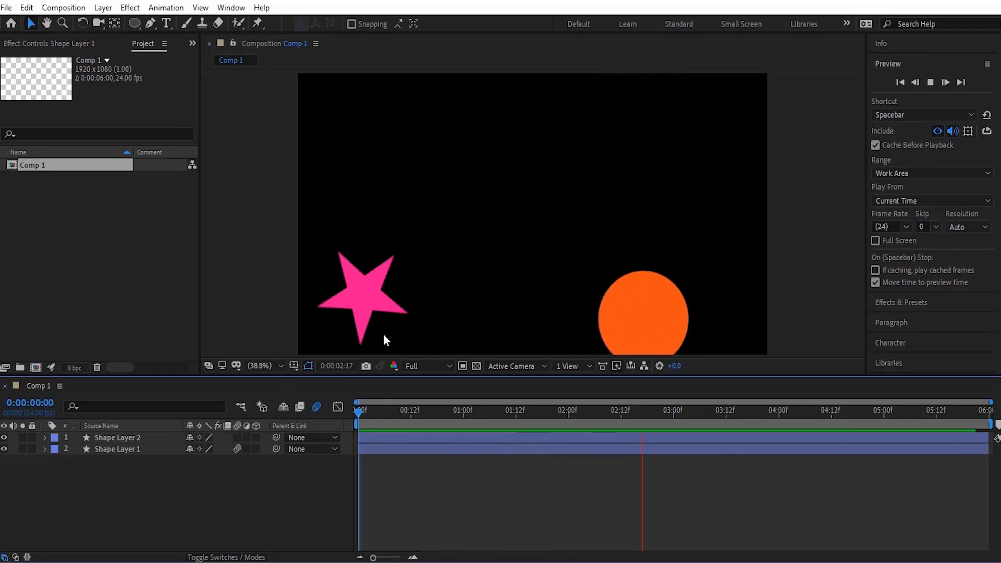
key("space")
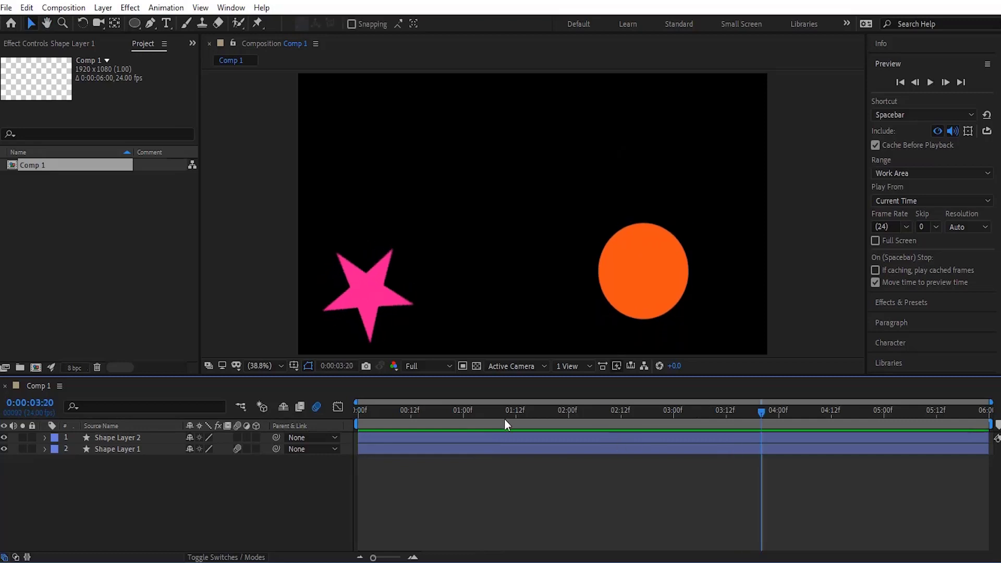
left_click(363, 412)
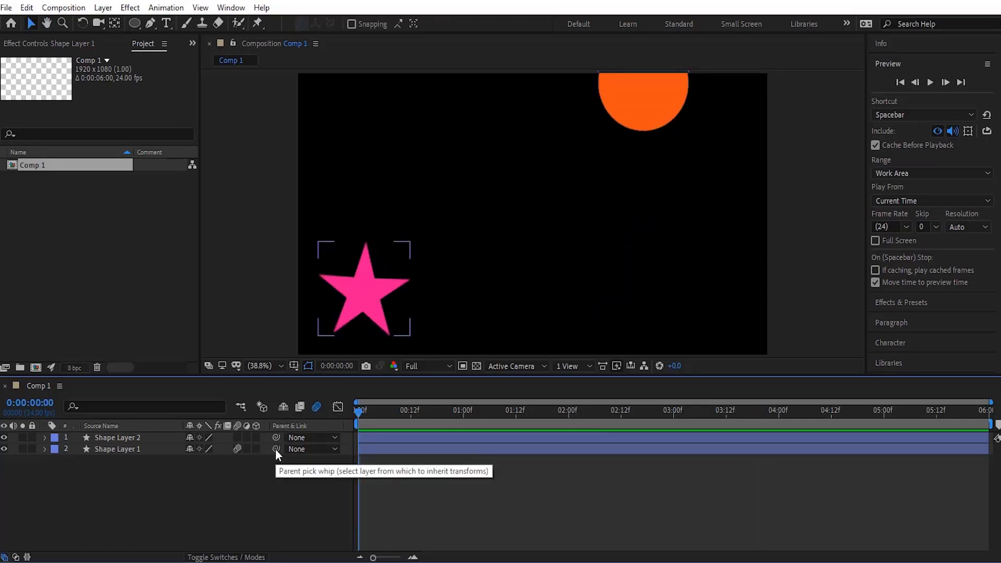
- Parent the star layer to the circle layer with the pick whip and preview the result
left_click_drag(276, 449, 113, 437)
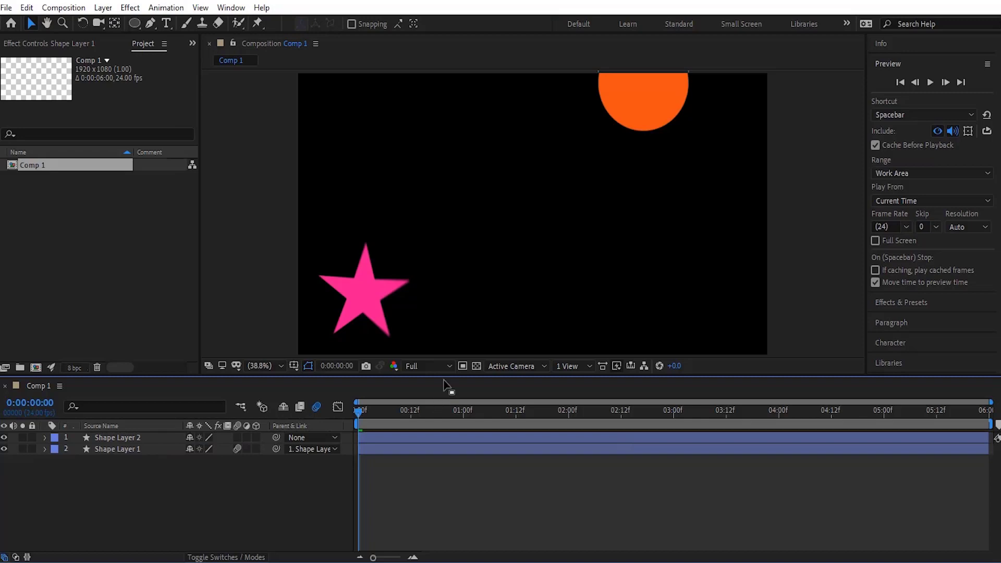
key("space")
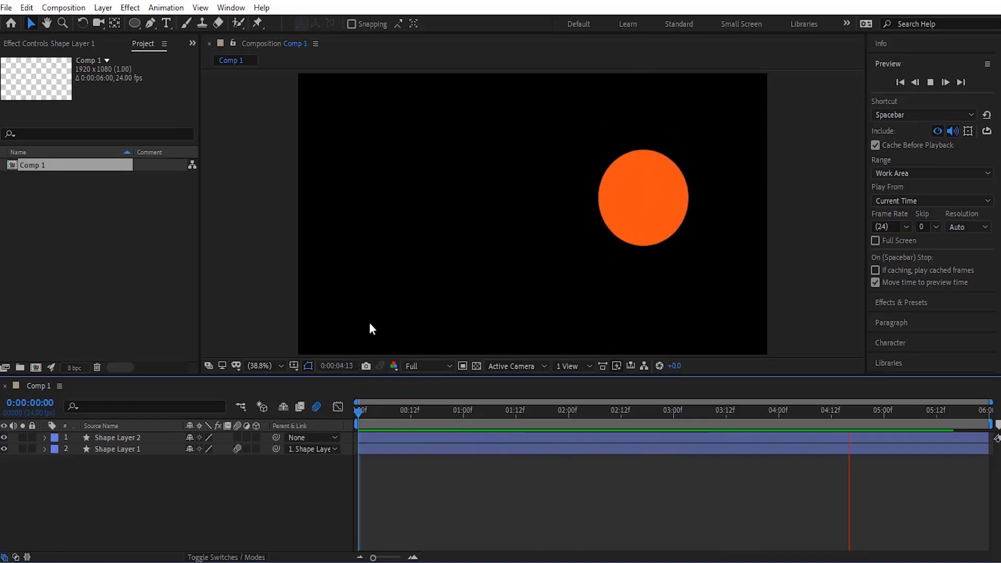
key("space")
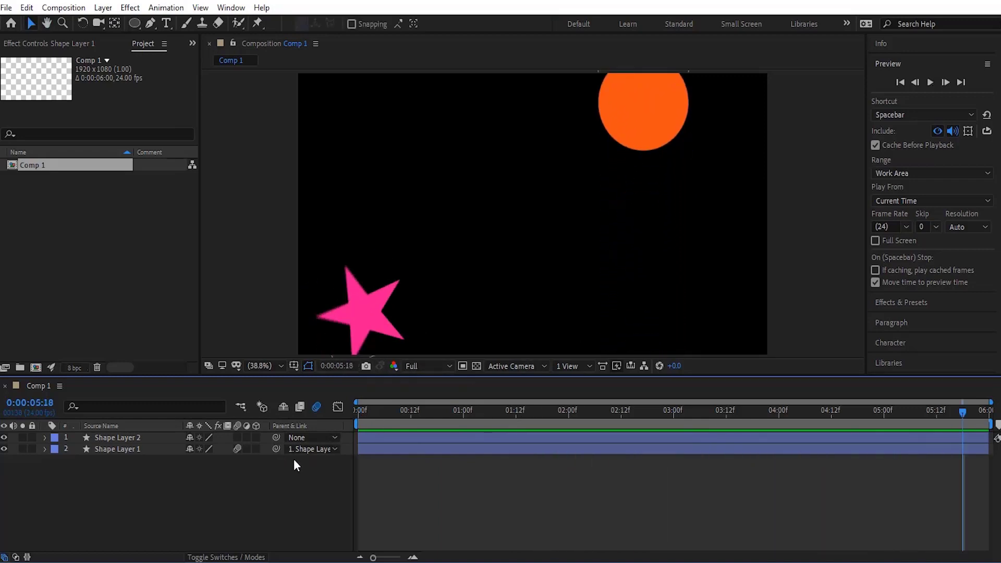
- Set the star layer's parent back to None and scrub through the timeline
left_click(312, 449)
left_click(337, 463)
left_click(512, 414)
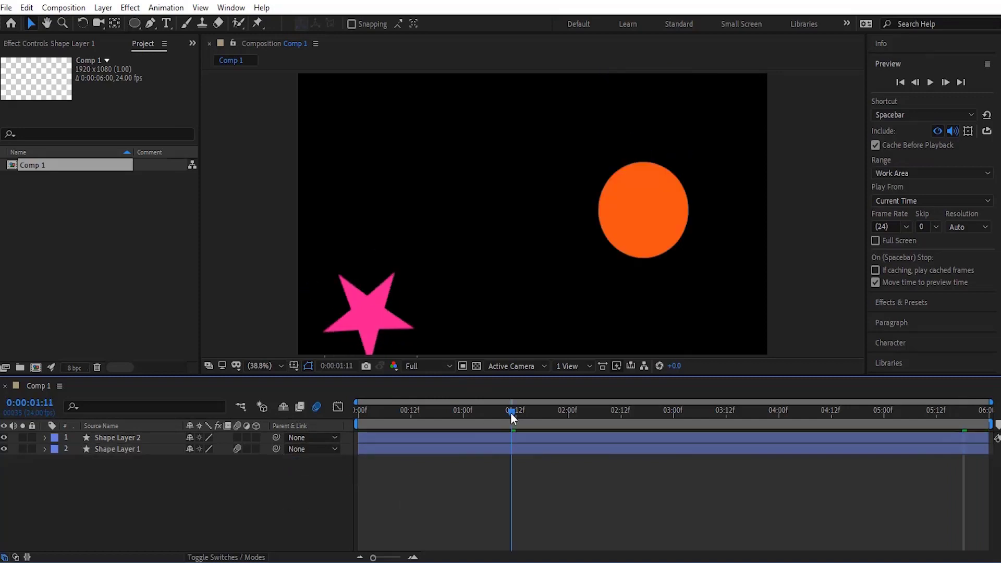
left_click_drag(512, 415, 573, 416)
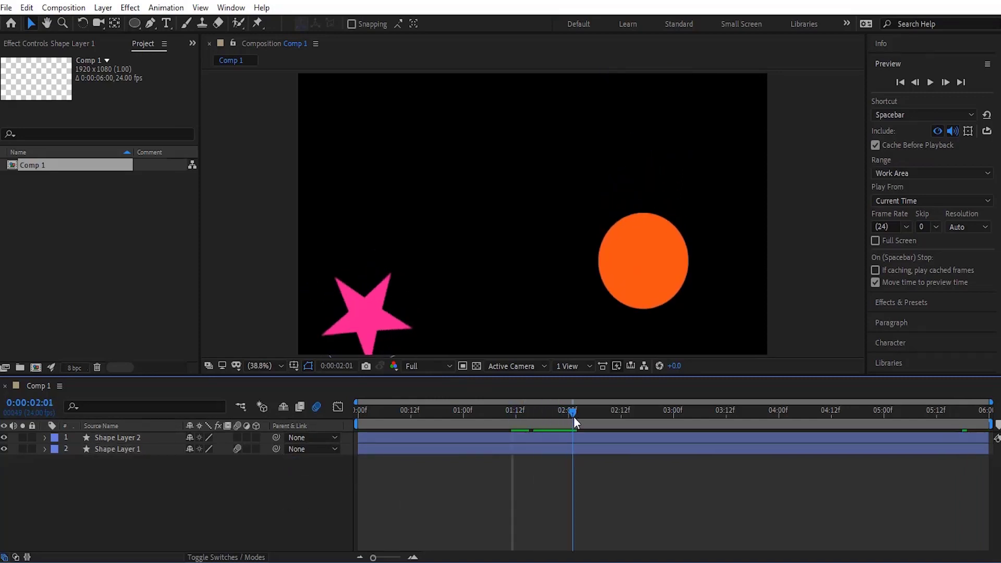
- Set the star layer's parent to the circle layer (Shape Layer 2) from the parent menu, then preview and scrub the animation
left_click(332, 450)
left_click(334, 483)
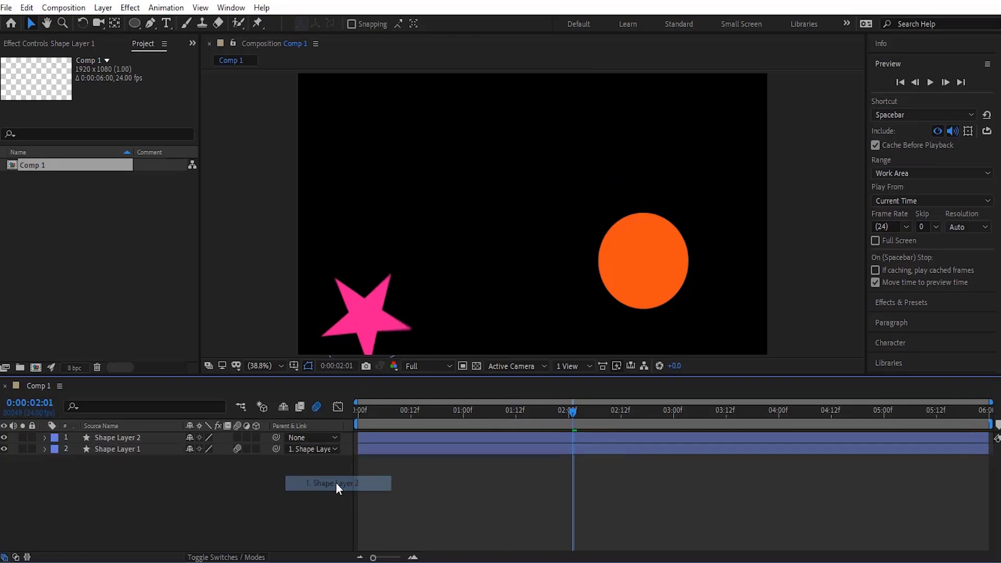
left_click(358, 406)
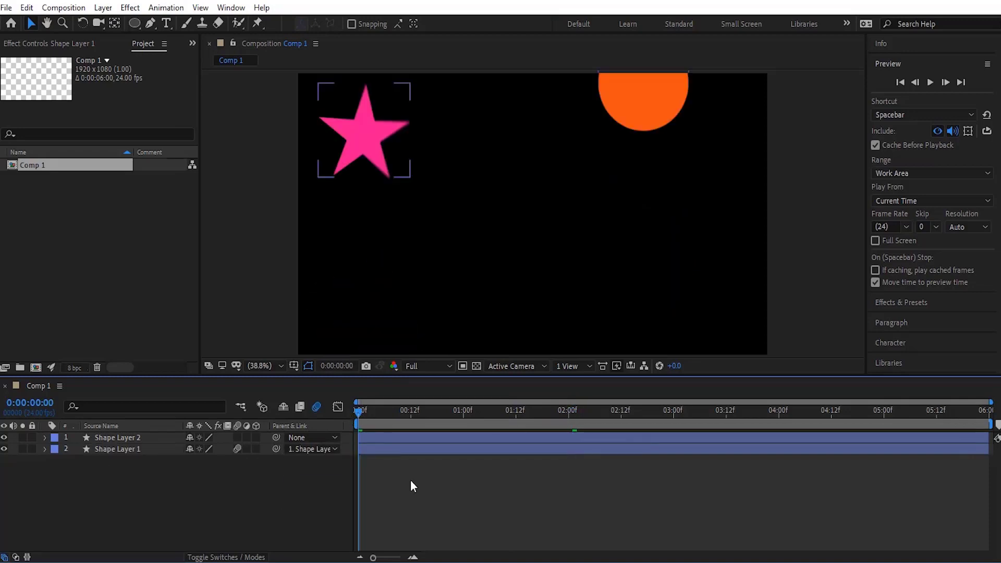
key("space")
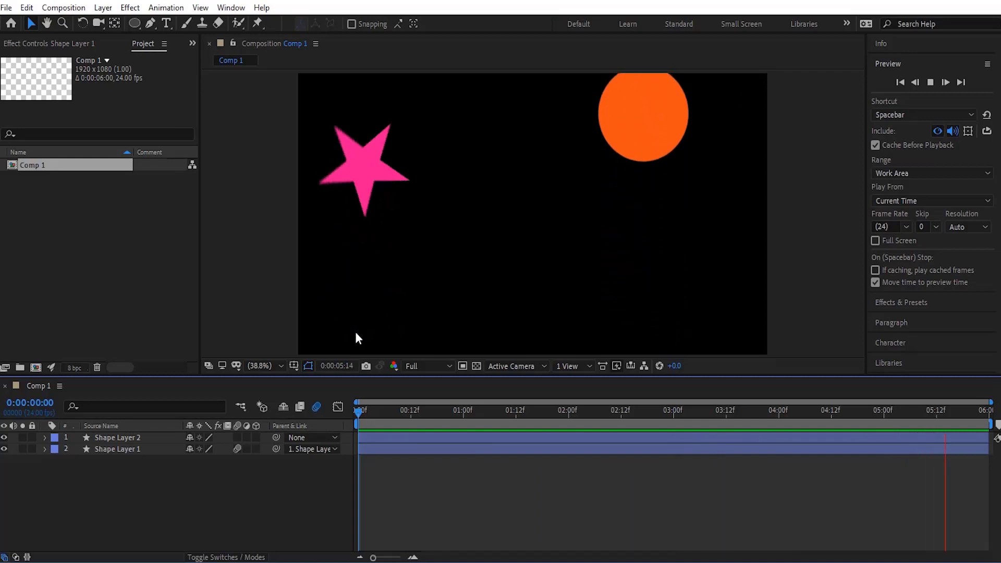
key("space")
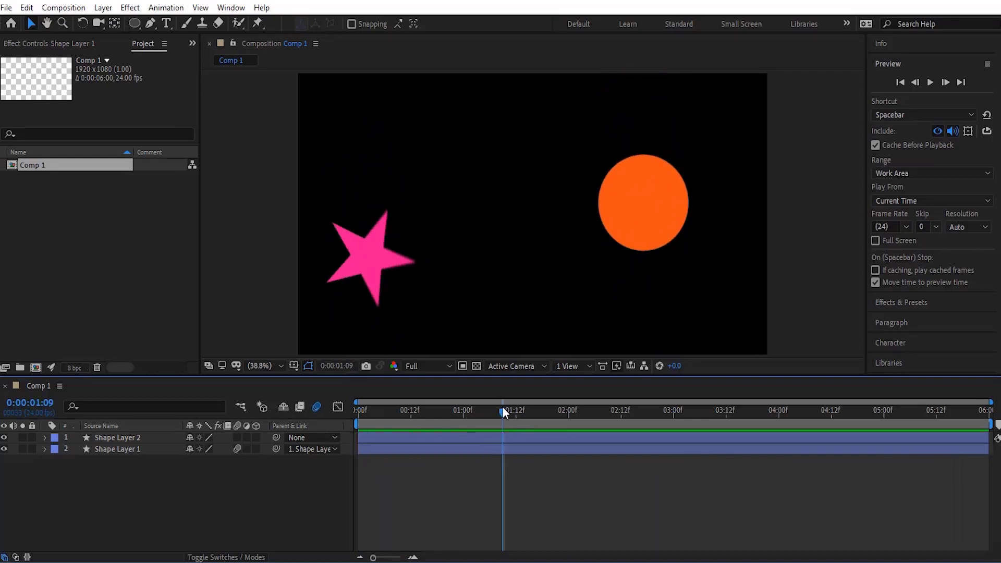
left_click_drag(502, 405, 438, 449)
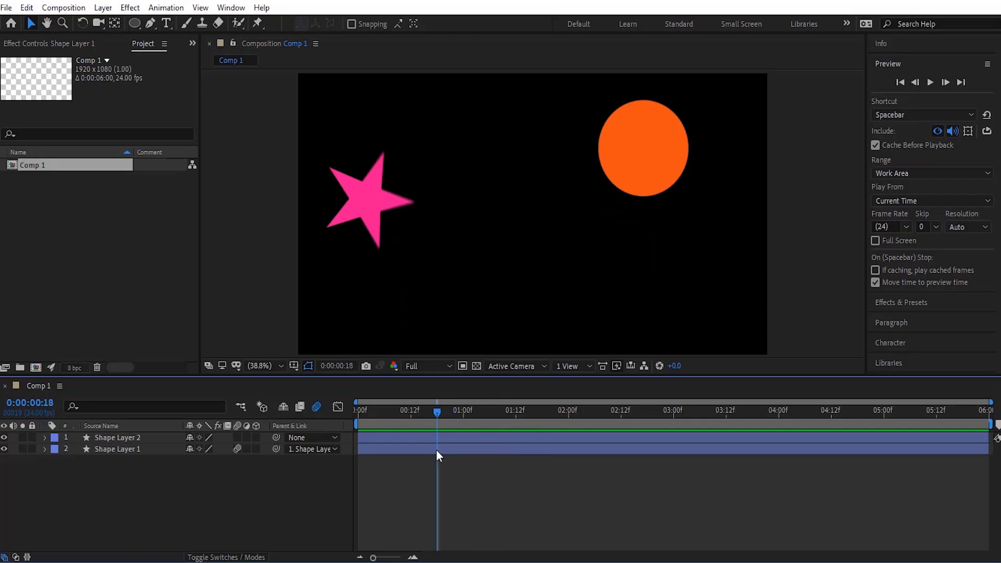
left_click(436, 449)
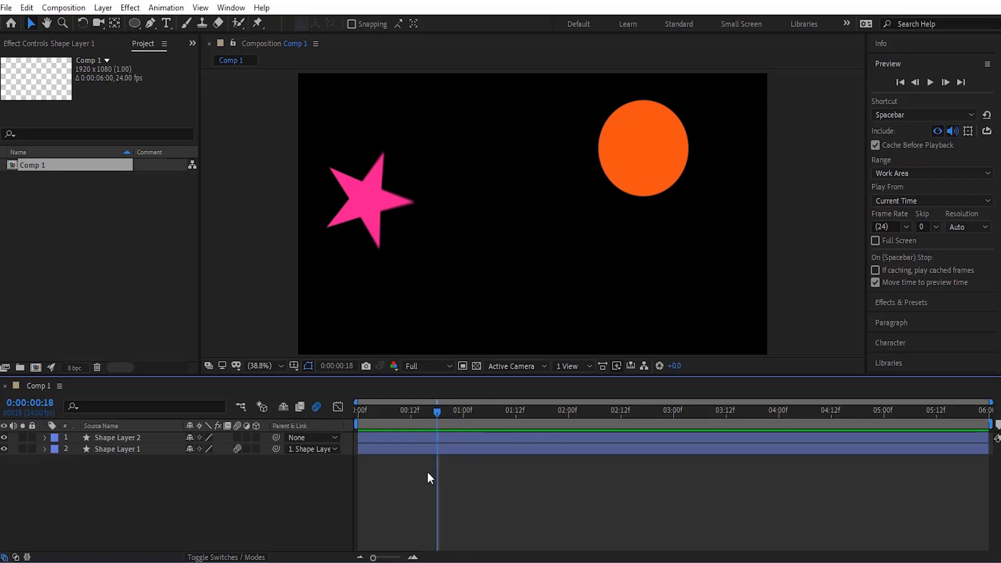